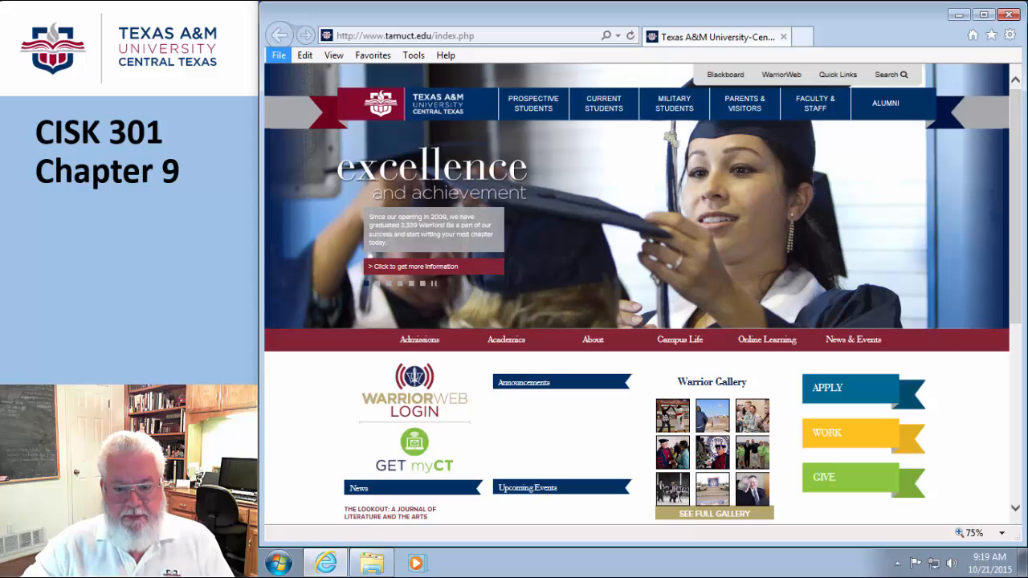
# Minimize the browser window and launch Microsoft Excel 2010 with a blank workbook
pyautogui.click(957, 16)
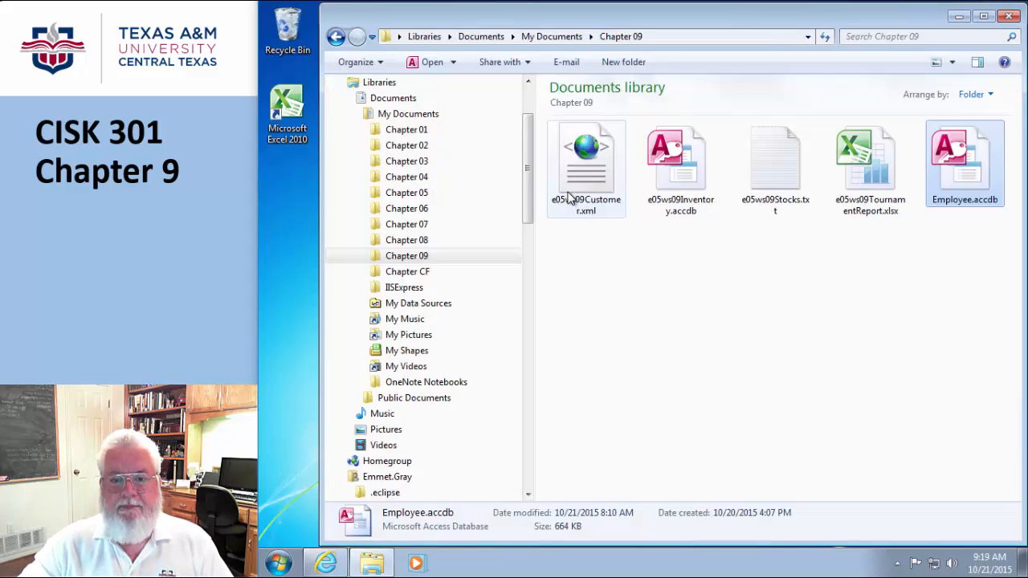
pyautogui.click(294, 115)
pyautogui.doubleClick(294, 116)
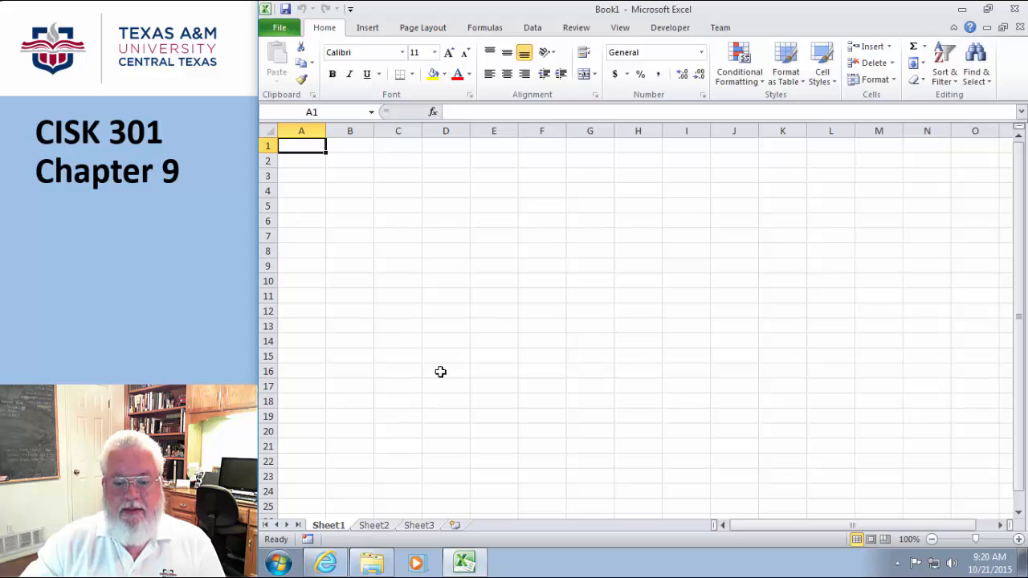
pyautogui.moveTo(327, 567)
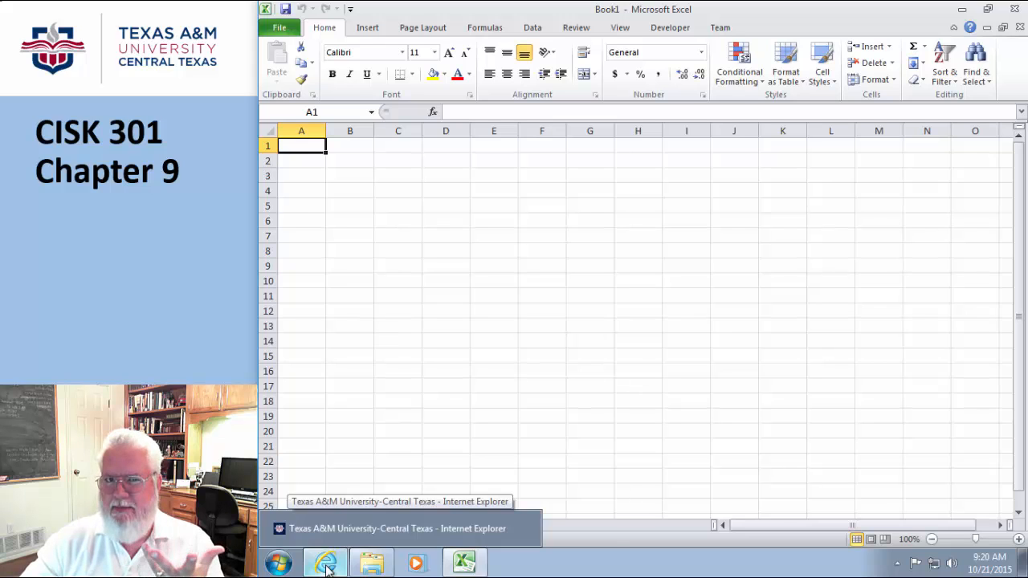
pyautogui.click(372, 564)
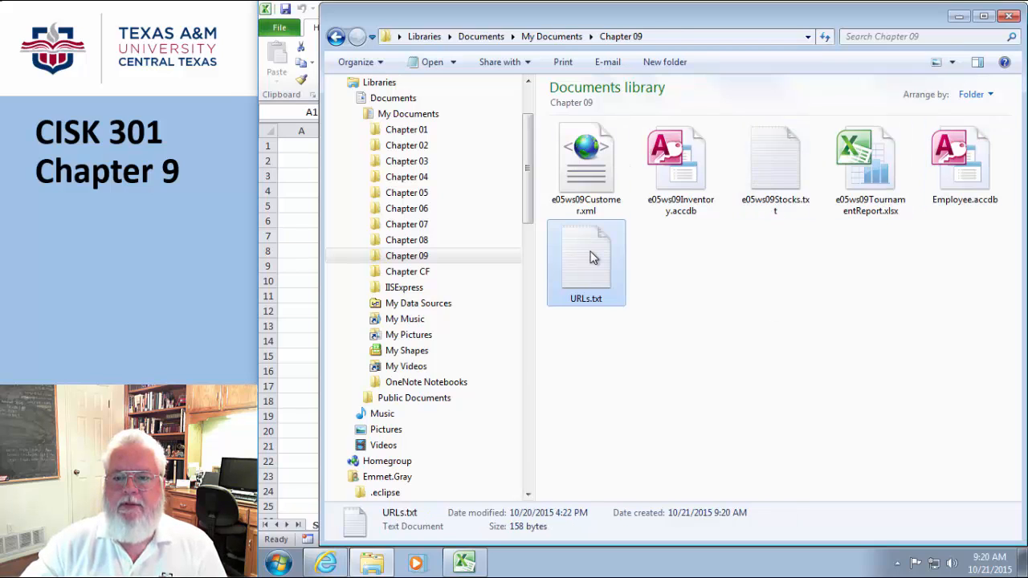
pyautogui.doubleClick(590, 253)
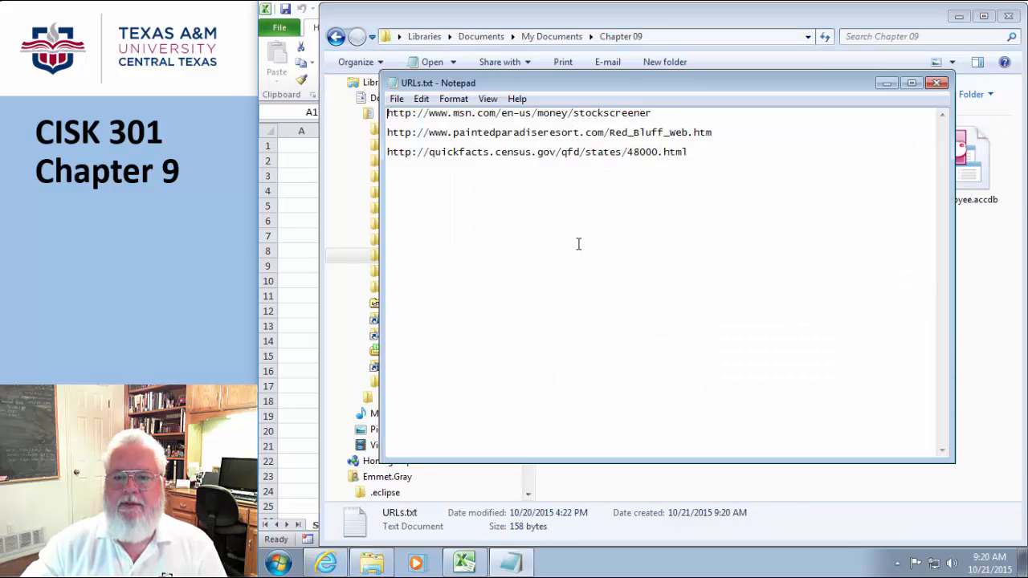
pyautogui.moveTo(713, 132); pyautogui.dragTo(368, 125)
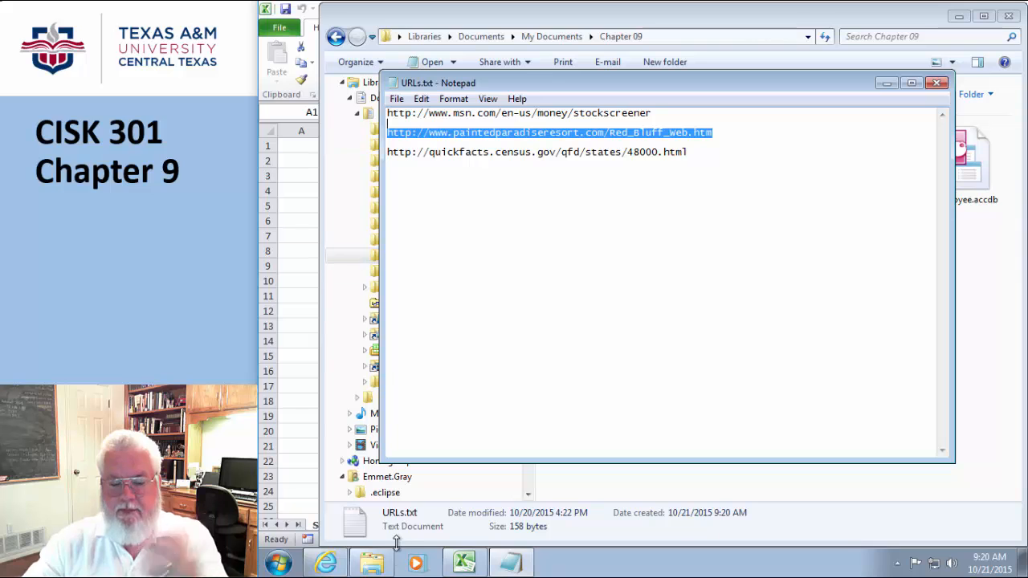
pyautogui.click(326, 563)
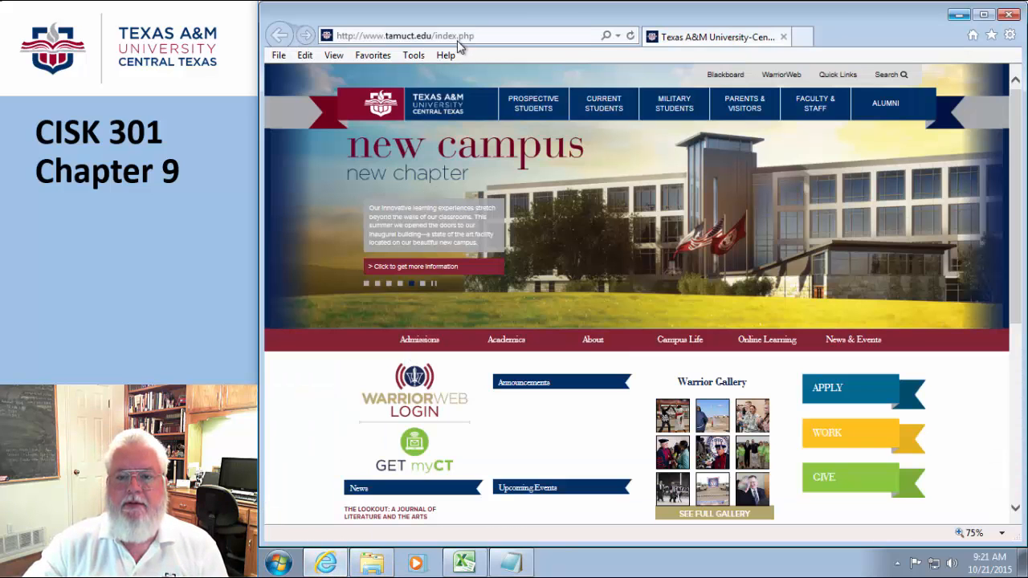
pyautogui.click(489, 35)
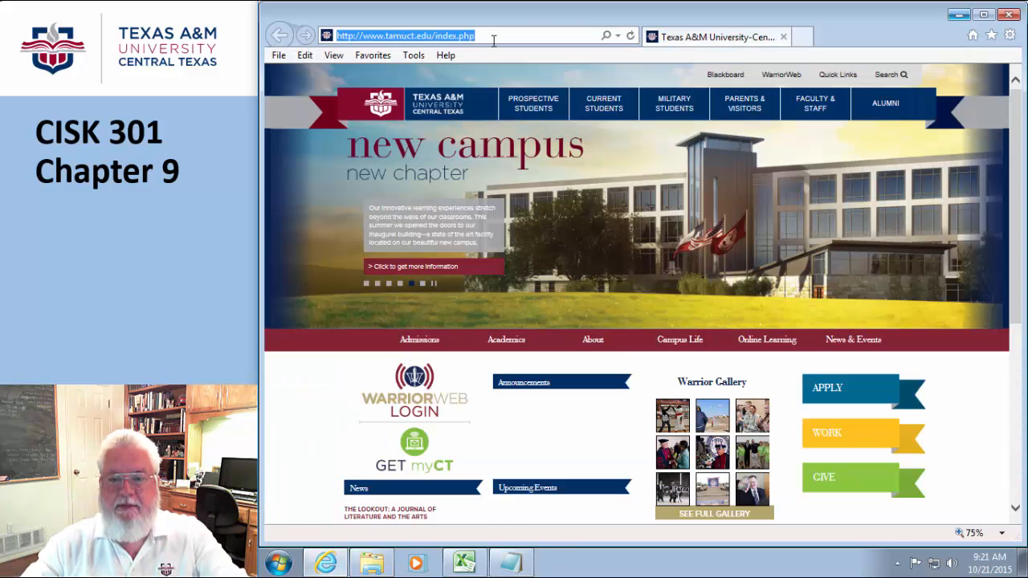
pyautogui.write('http://www.paintedparadiseresort.com/Red_Bluff_Web.htm')
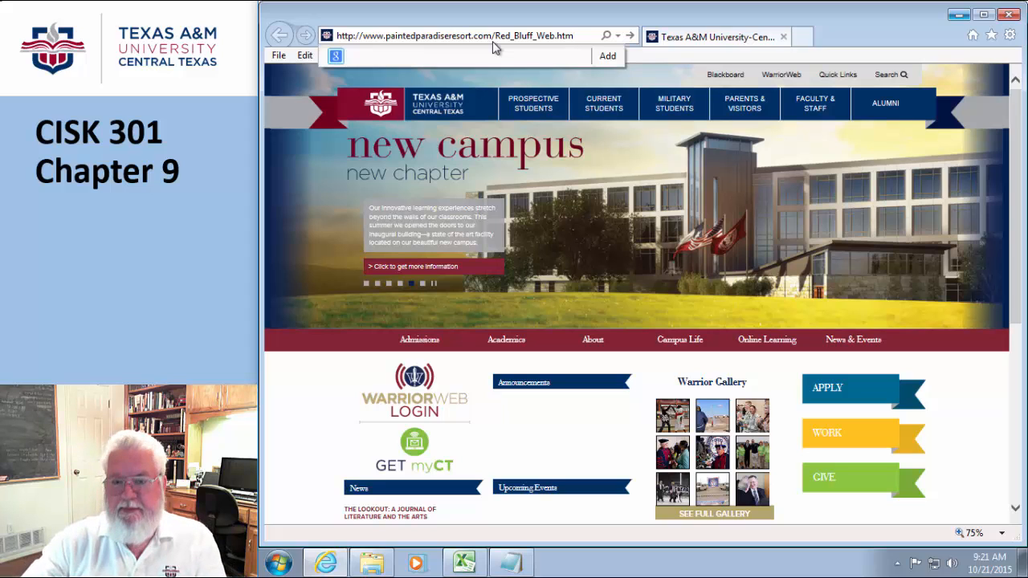
pyautogui.press('Return')
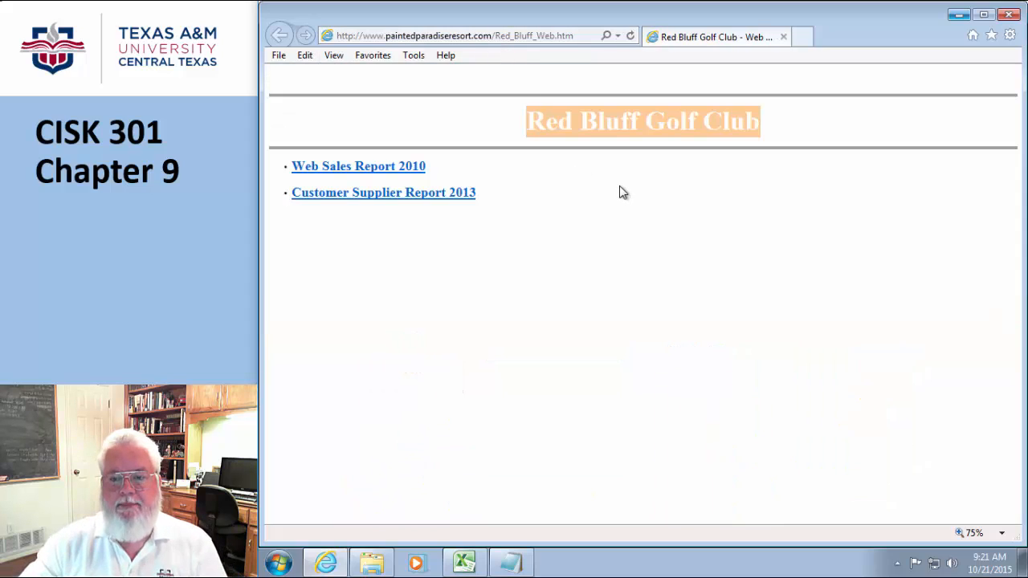
pyautogui.click(358, 166)
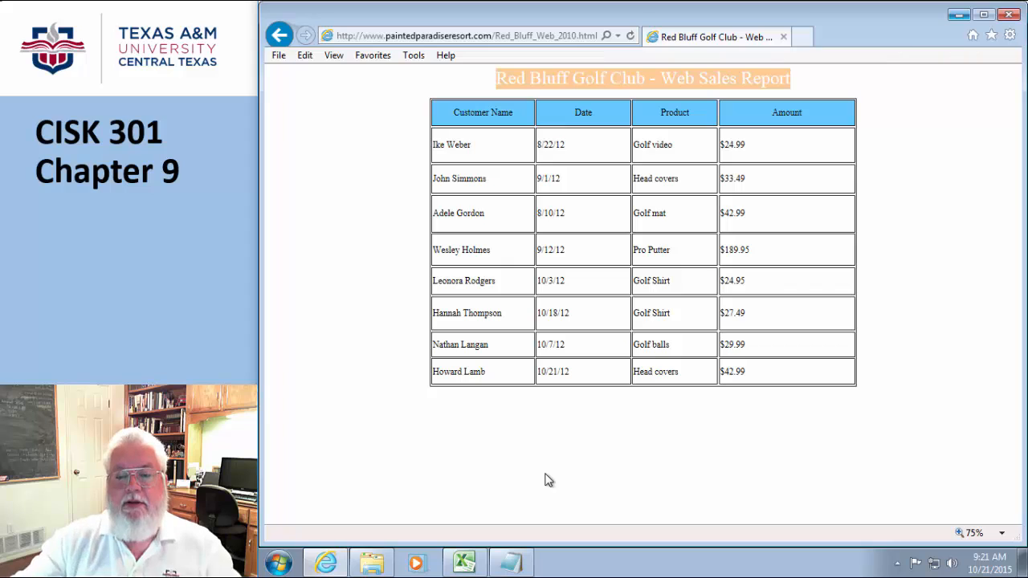
# Copy the entire Web Sales Report table from the page, including its header row, and clear the selection
pyautogui.moveTo(449, 115); pyautogui.dragTo(763, 374)
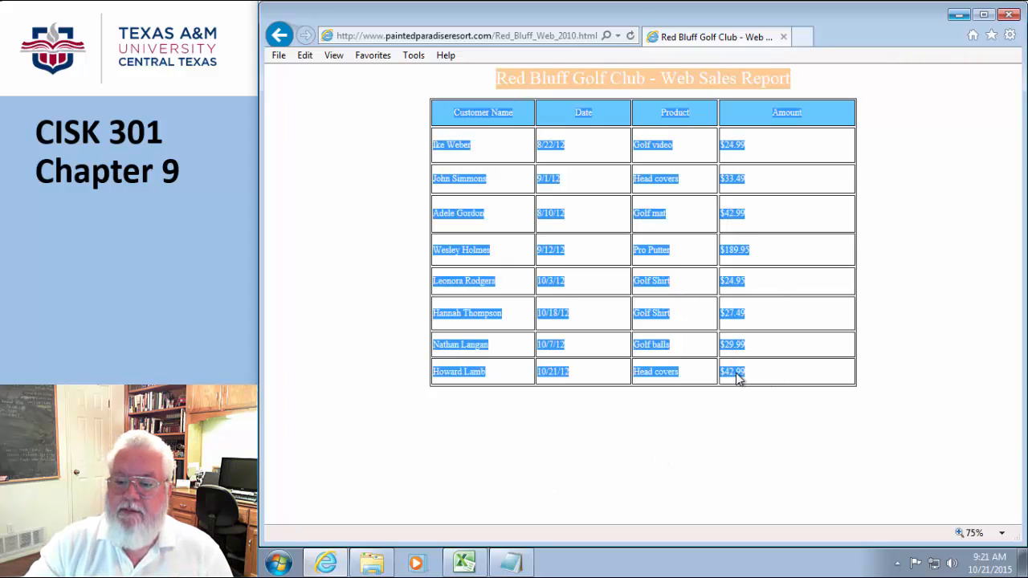
pyautogui.rightClick(737, 376)
pyautogui.click(774, 183)
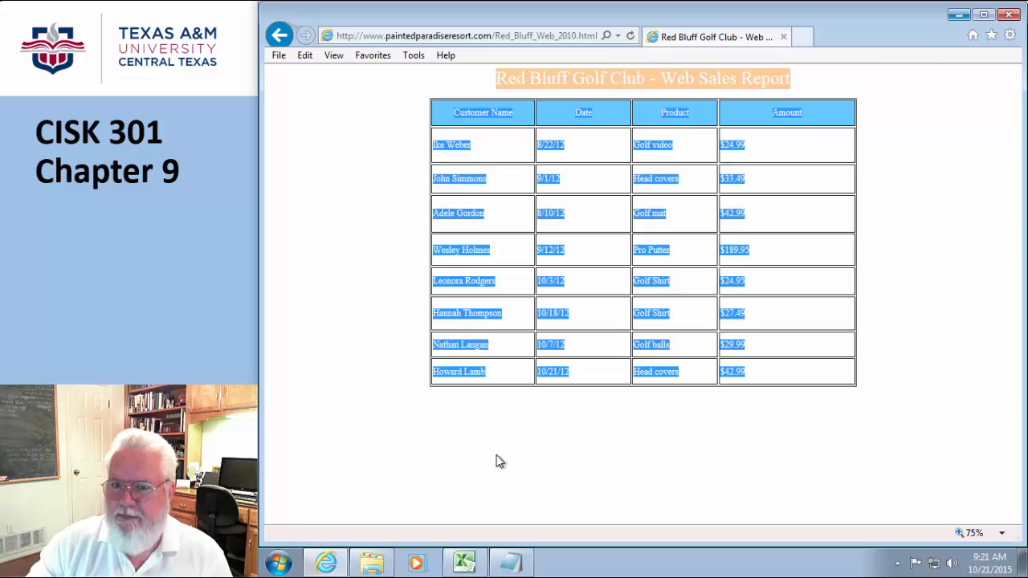
pyautogui.click(448, 428)
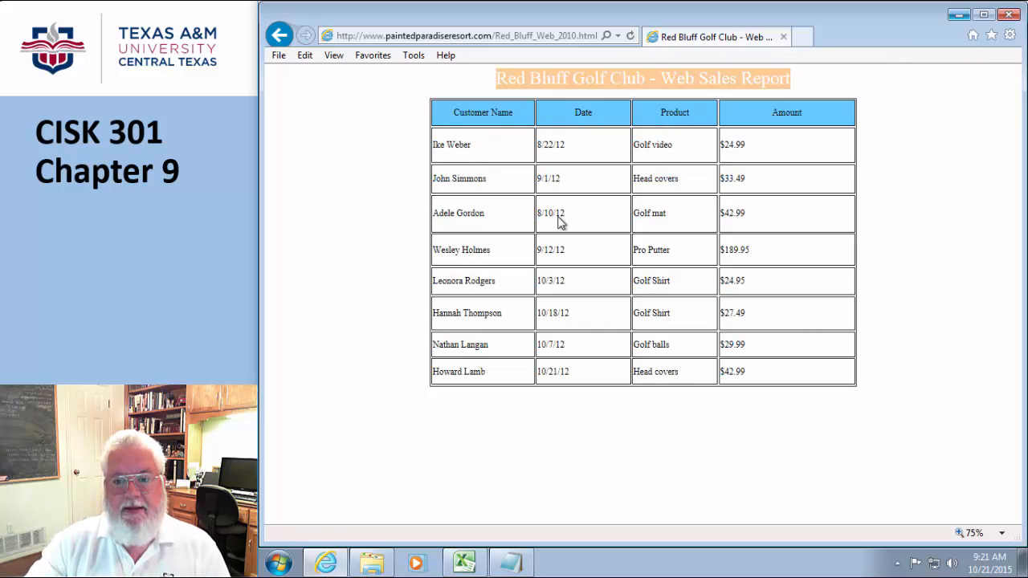
# Switch to Excel, start a new web query from cell A1, and try to paste the clipboard content as its address
pyautogui.click(465, 566)
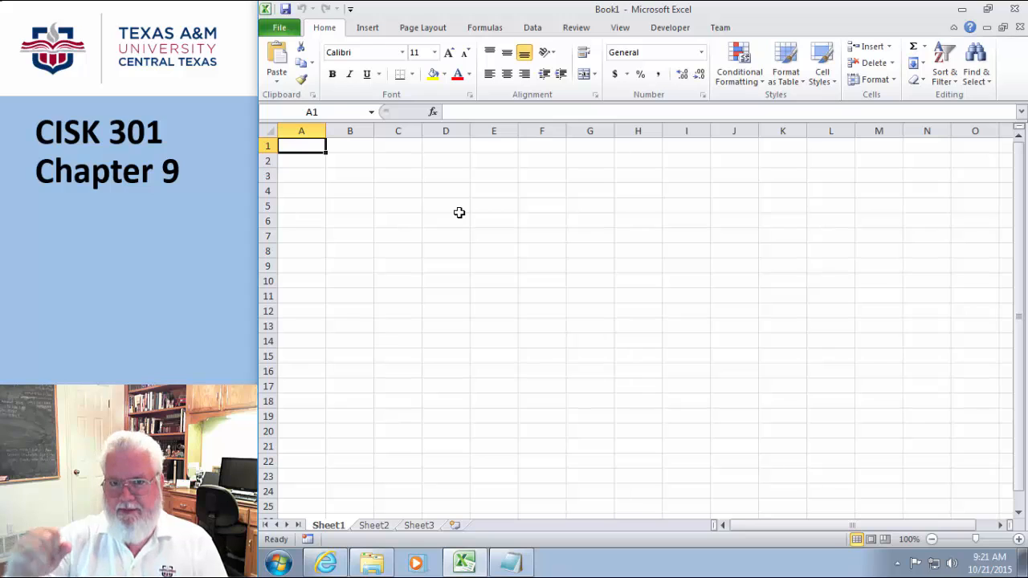
pyautogui.click(534, 30)
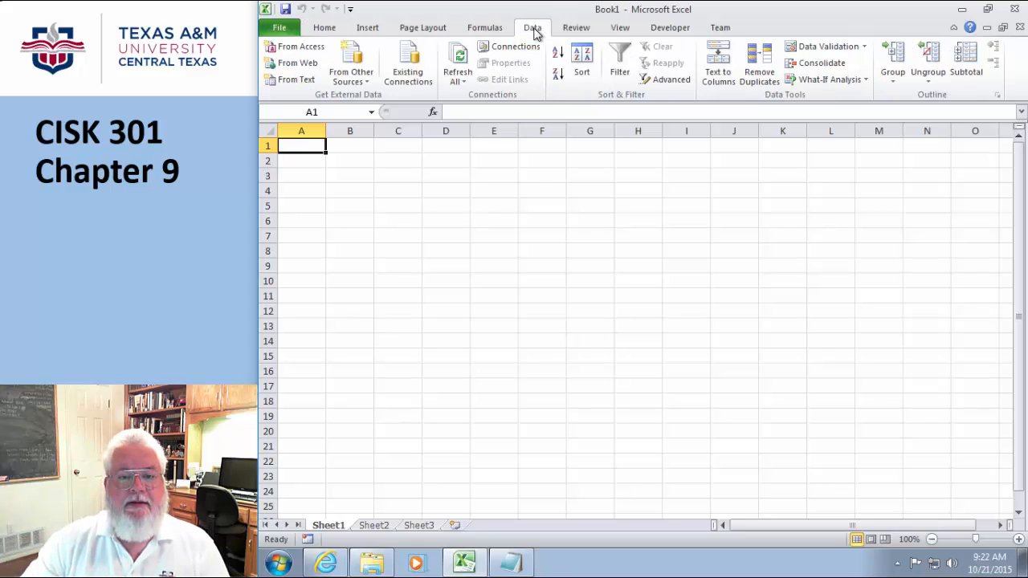
pyautogui.click(287, 67)
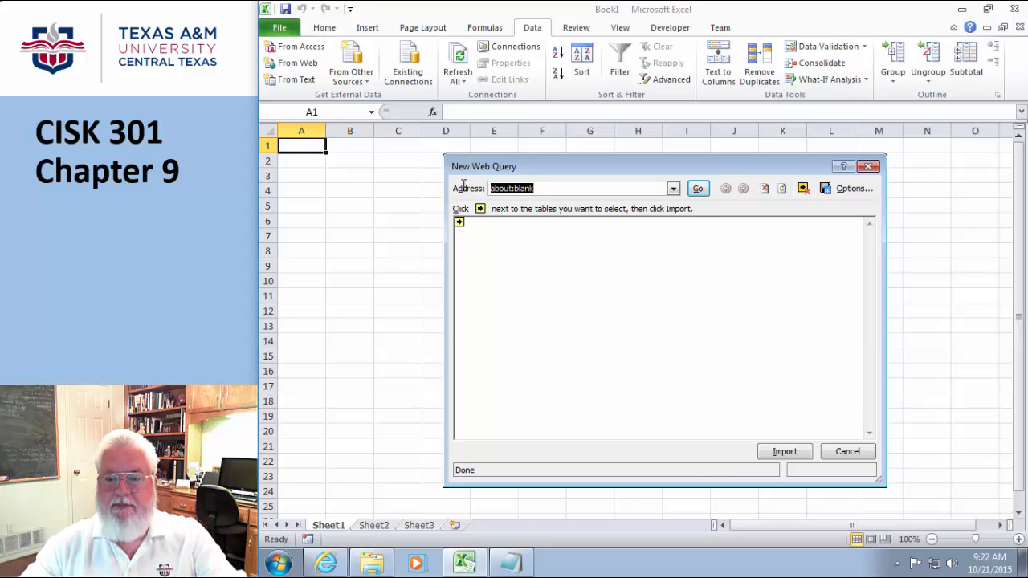
pyautogui.hotkey('ctrl', 'v')
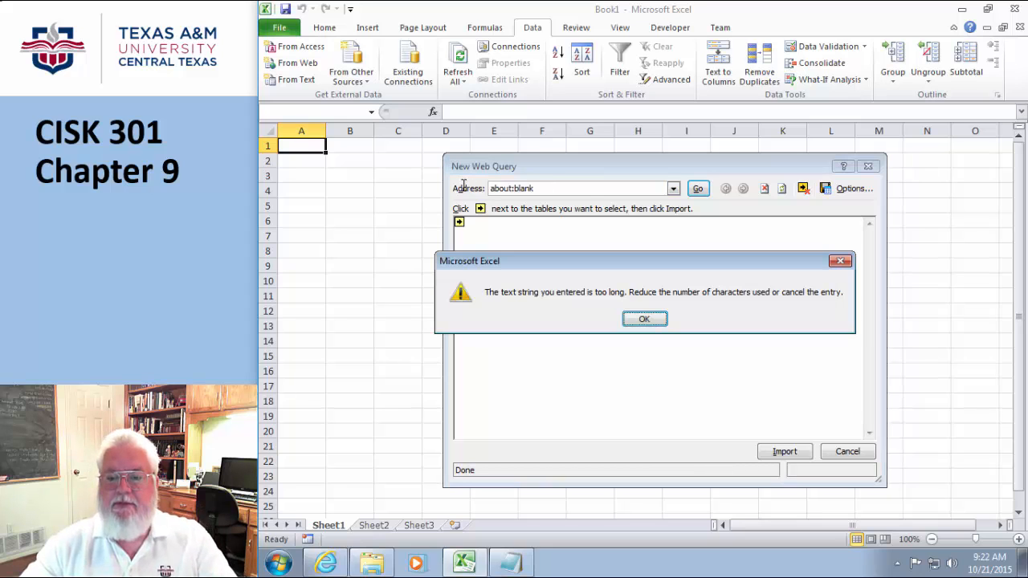
pyautogui.click(644, 321)
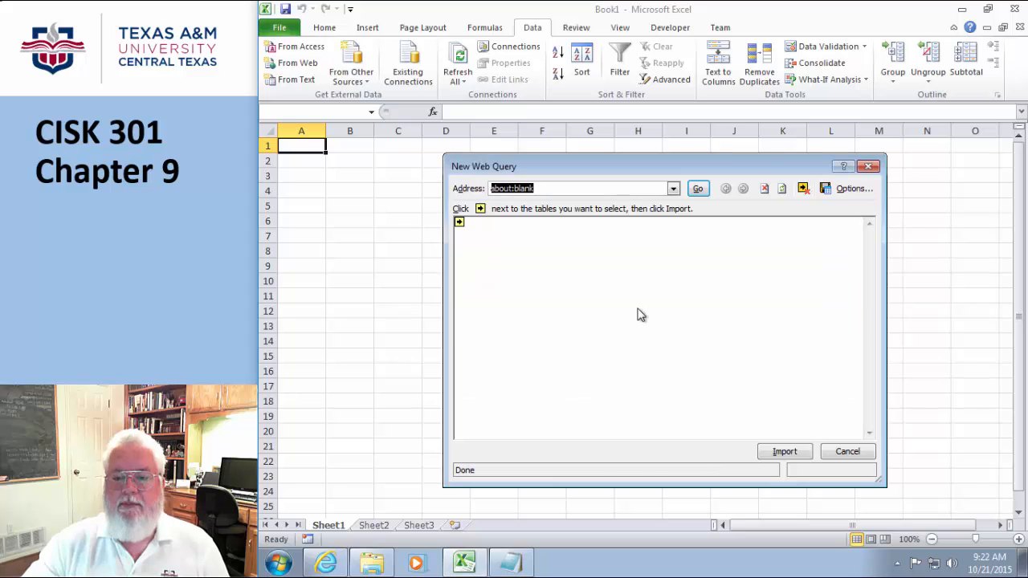
# Copy the Red_Bluff_Web.htm address from URLs.txt in Notepad again and load that page in the web query
pyautogui.click(512, 564)
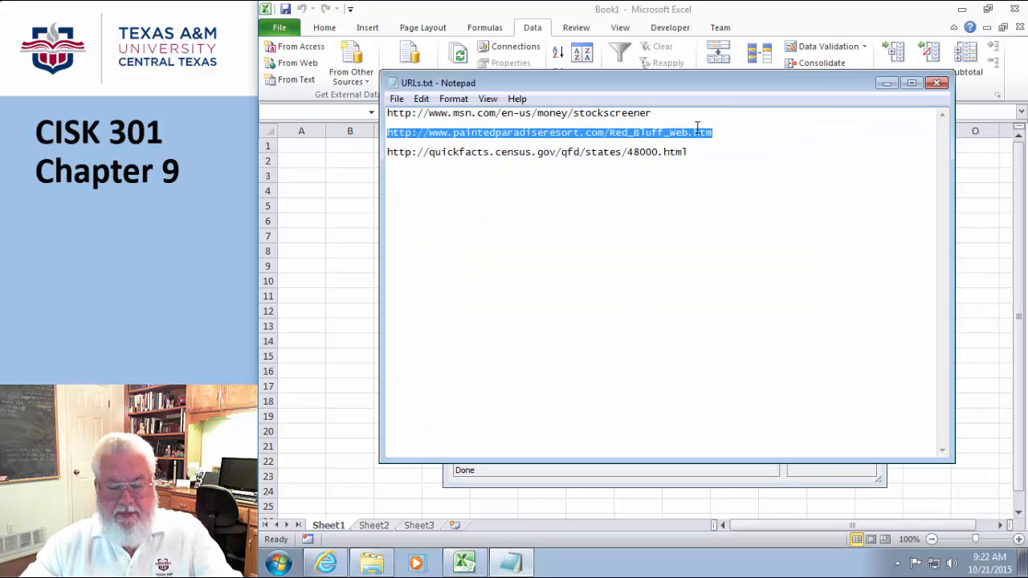
pyautogui.hotkey('alt', 'Tab')
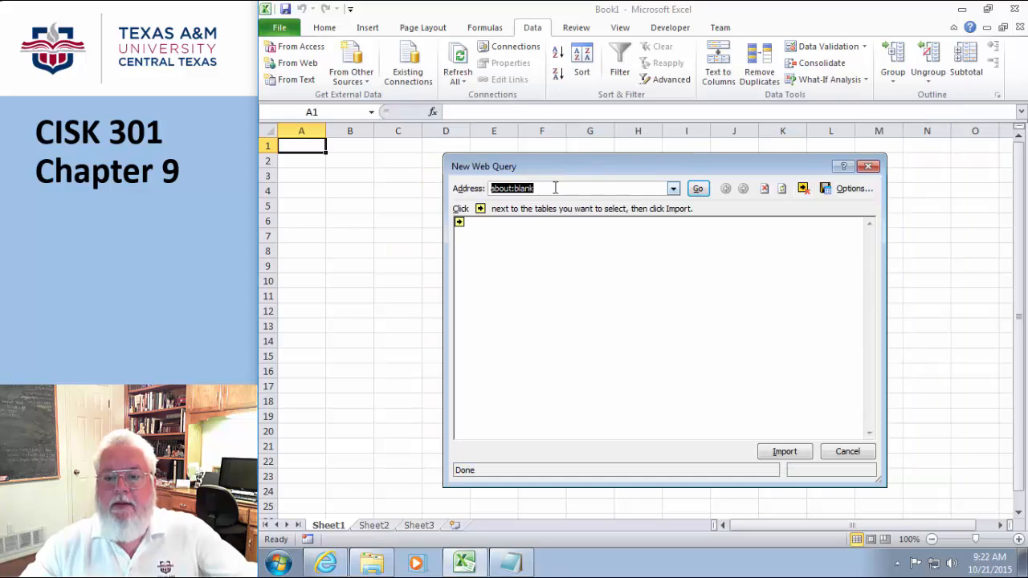
pyautogui.moveTo(581, 185); pyautogui.dragTo(435, 181)
pyautogui.hotkey('ctrl', 'v')
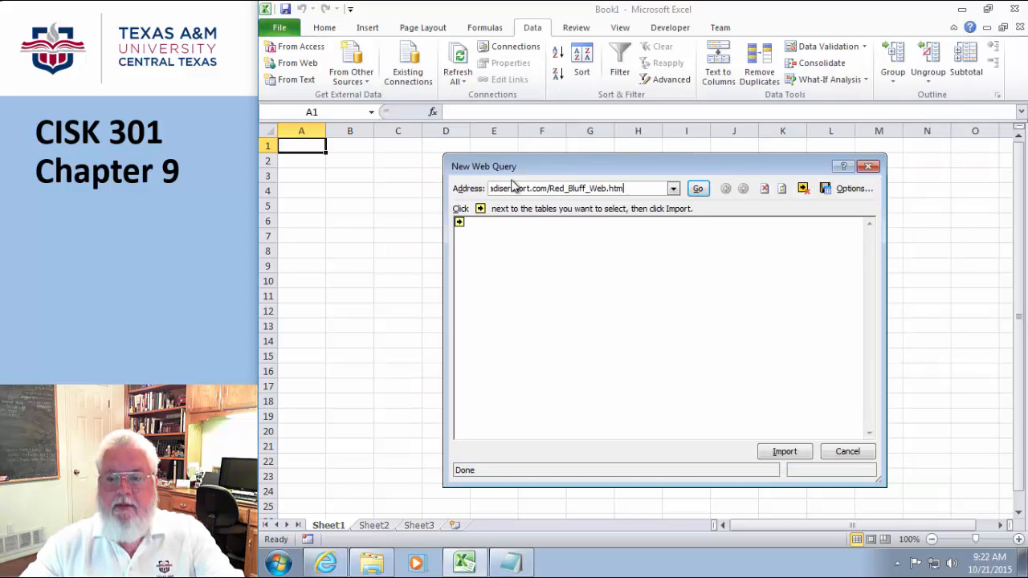
pyautogui.click(698, 189)
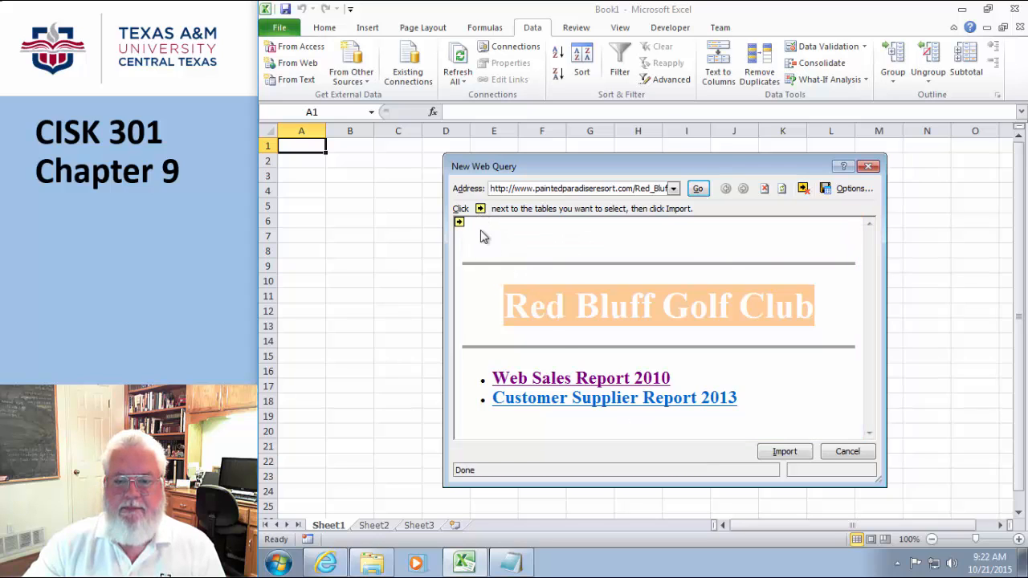
# Open Web Sales Report 2010 in the query, select only its sales table, and import it into the existing worksheet at A1
pyautogui.click(566, 384)
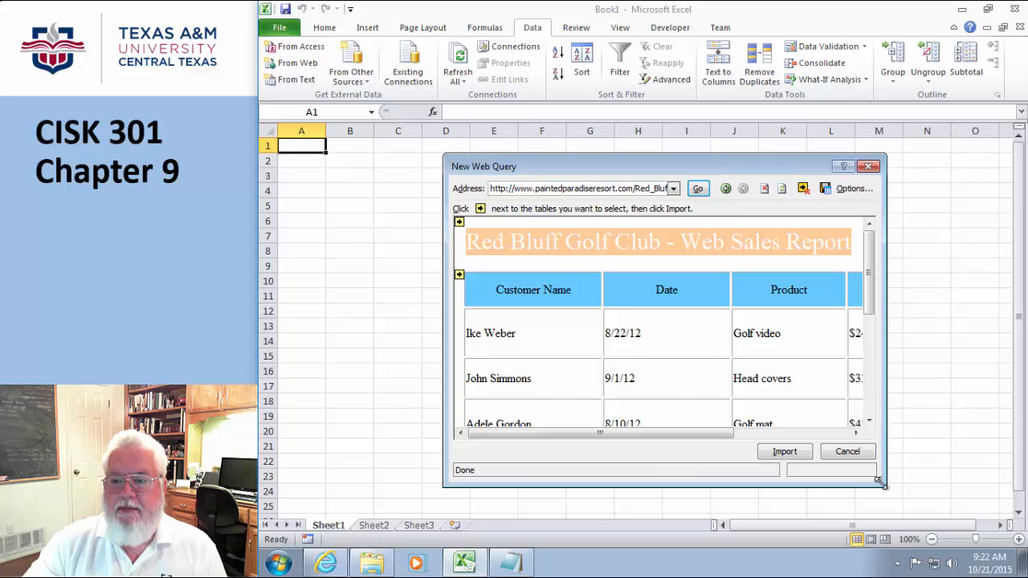
pyautogui.click(458, 274)
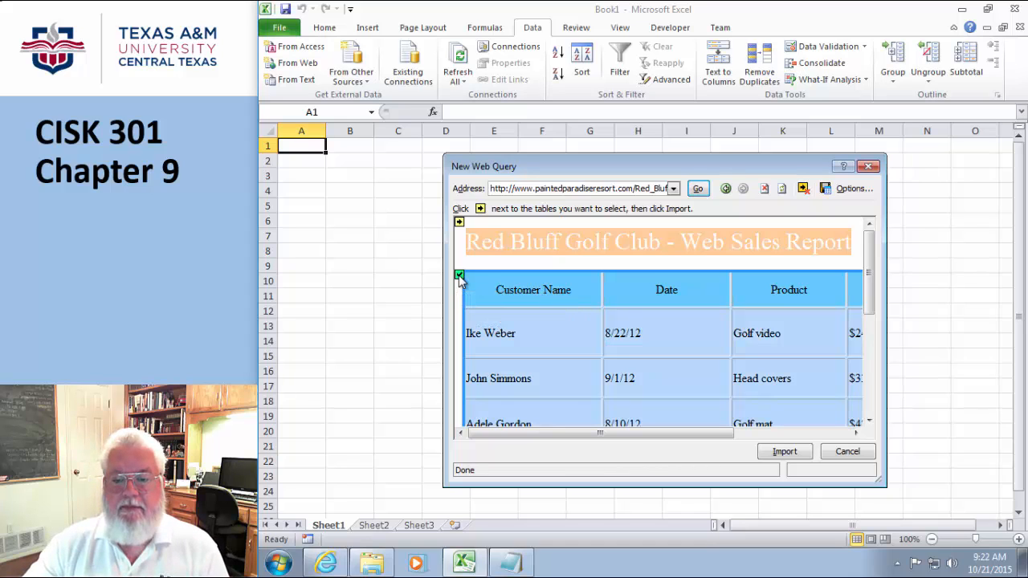
pyautogui.click(783, 451)
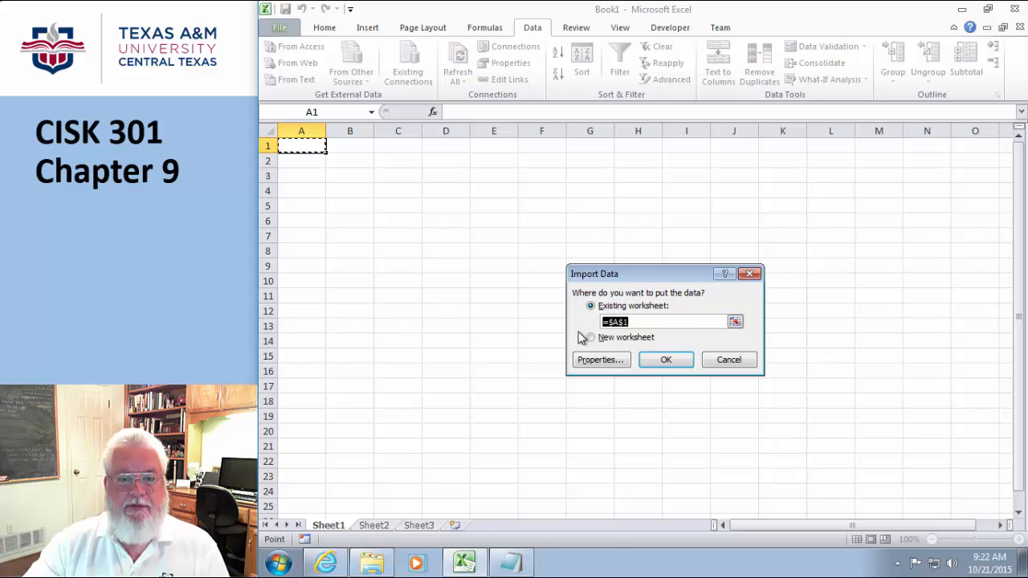
pyautogui.click(660, 360)
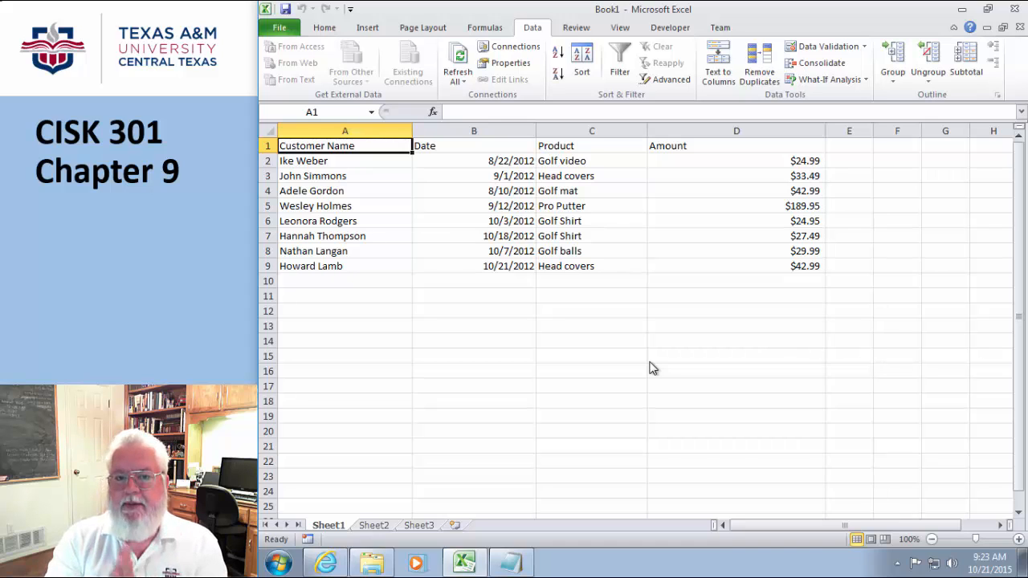
# Examine the refresh settings in the web connection's properties without changing them, and close the workbook connections
pyautogui.click(594, 382)
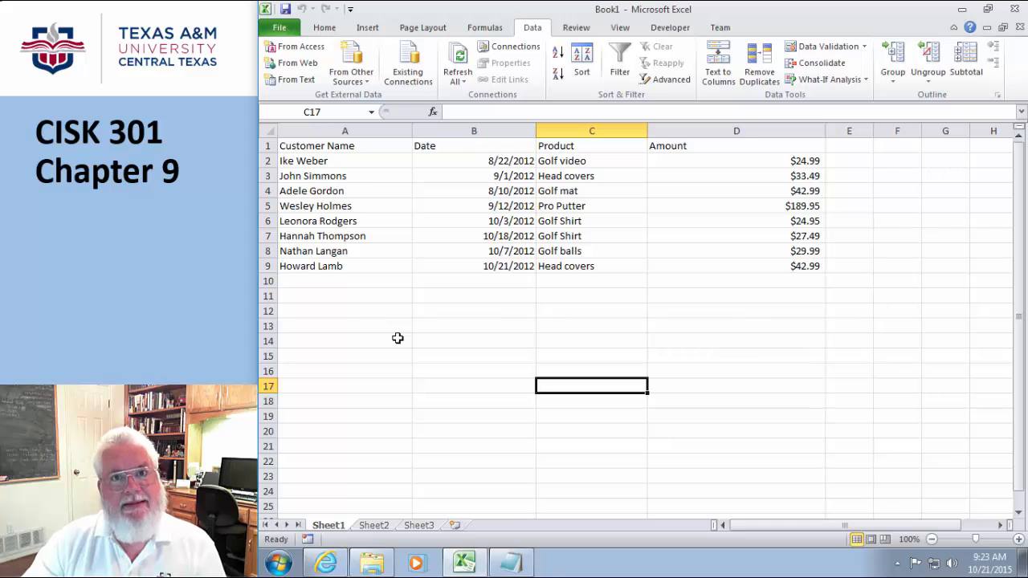
pyautogui.click(511, 49)
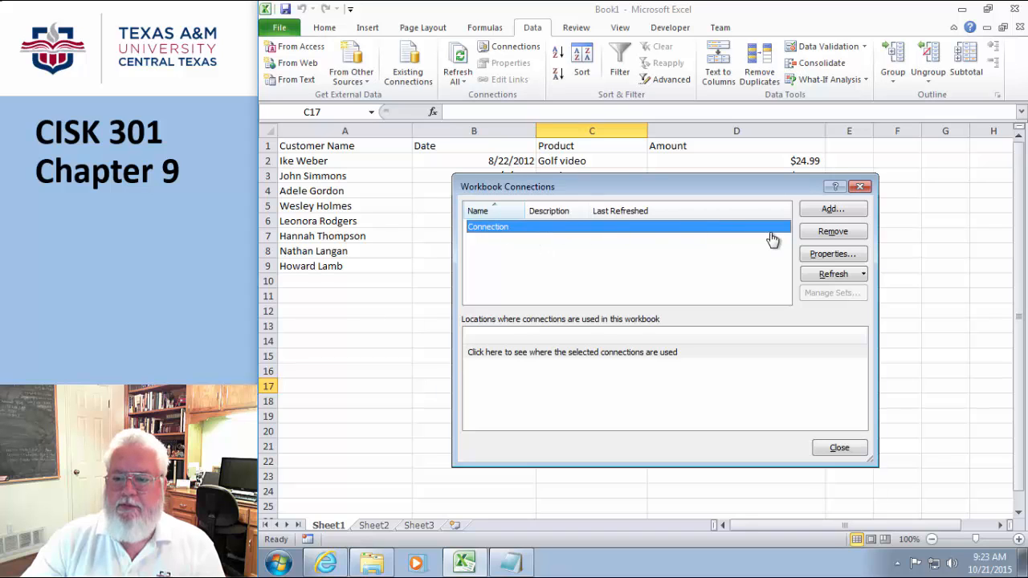
pyautogui.click(820, 257)
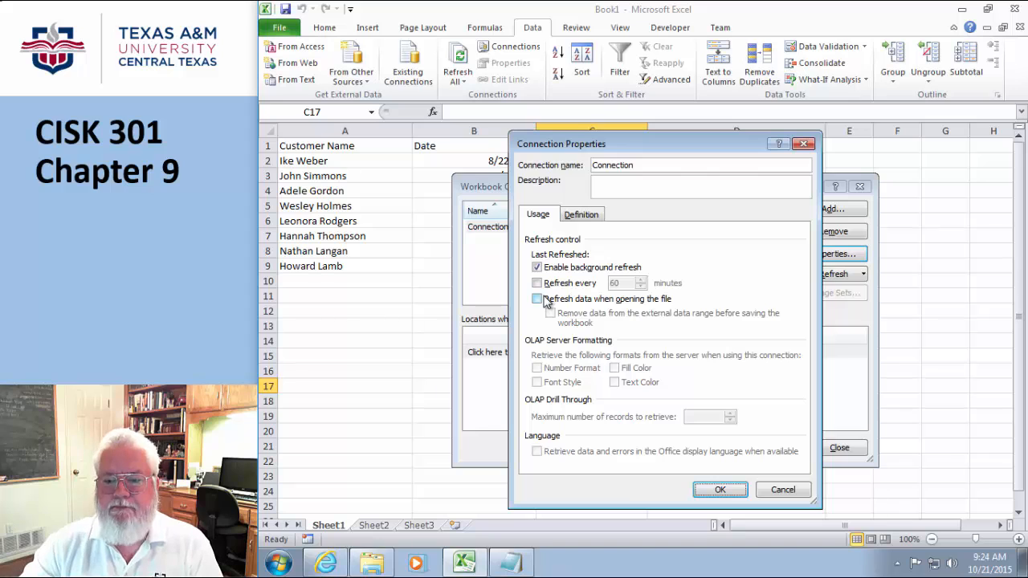
pyautogui.click(781, 491)
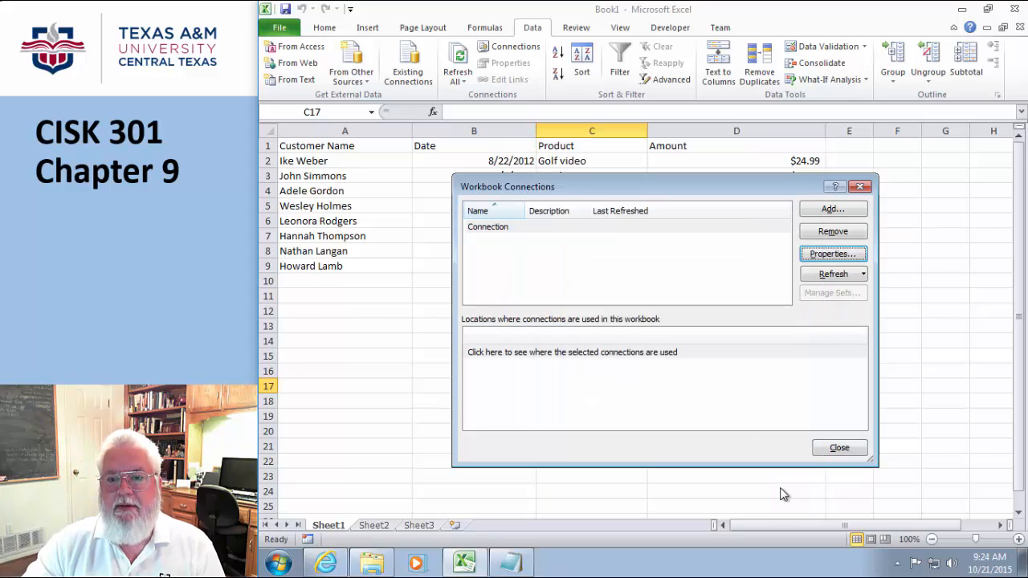
pyautogui.click(859, 186)
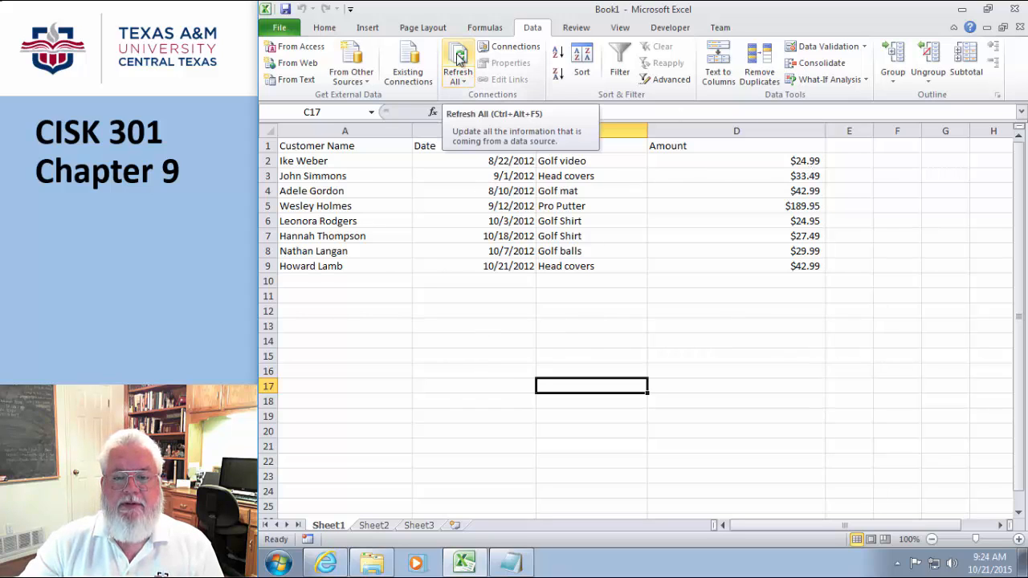
# Refresh all of the workbook's external data and examine the refresh options offered for its connections
pyautogui.click(459, 58)
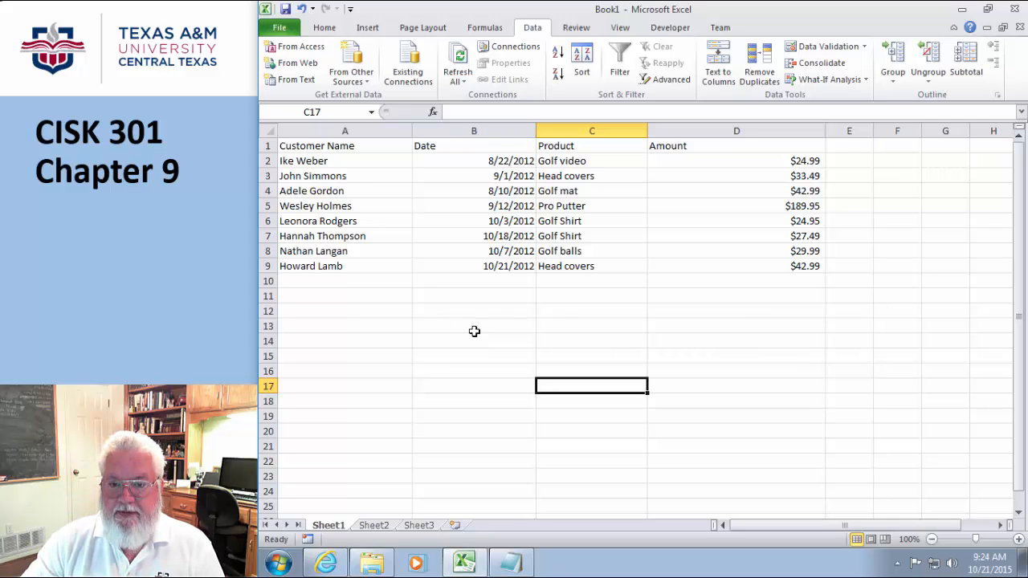
pyautogui.click(515, 49)
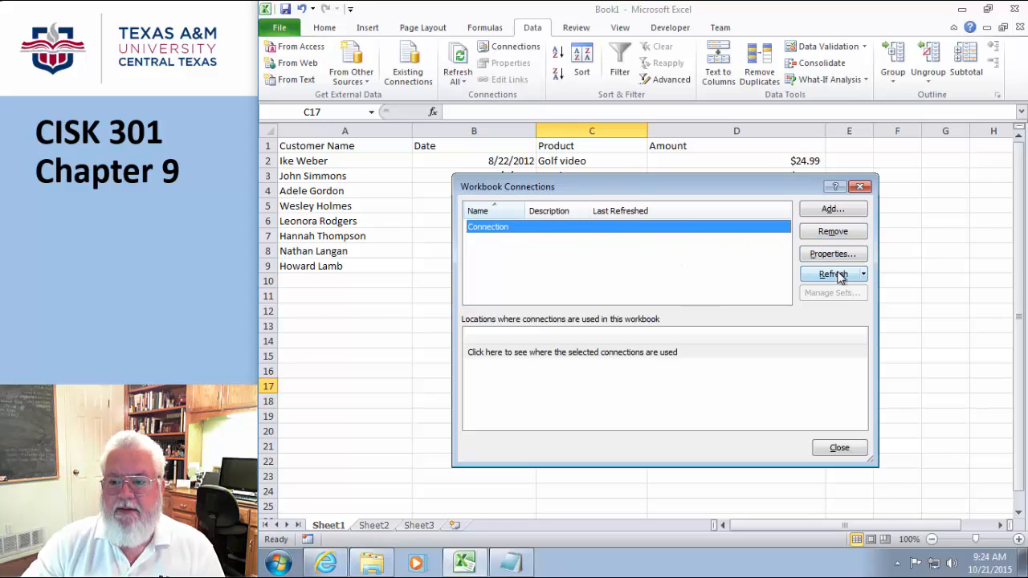
pyautogui.click(863, 274)
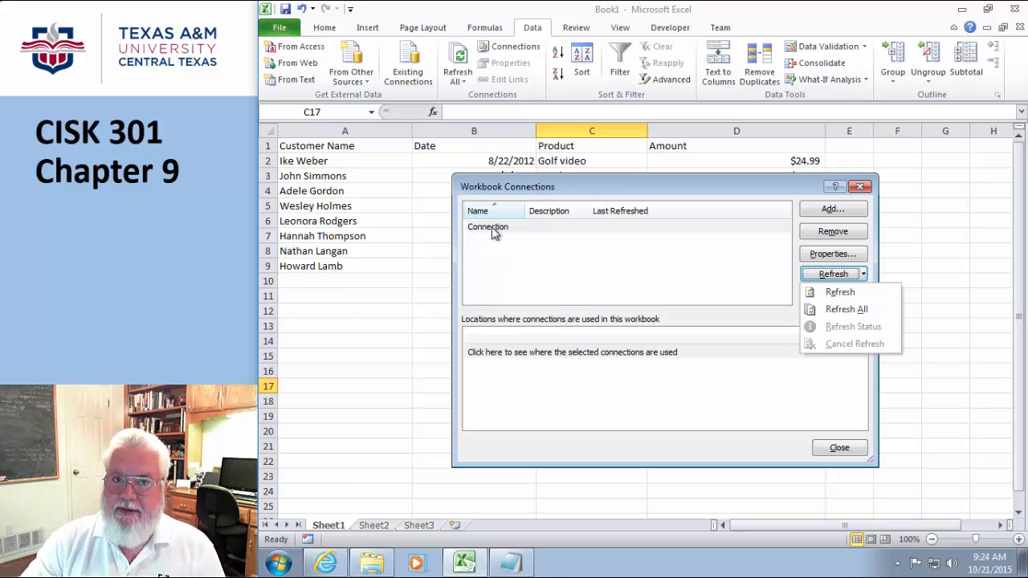
pyautogui.click(499, 249)
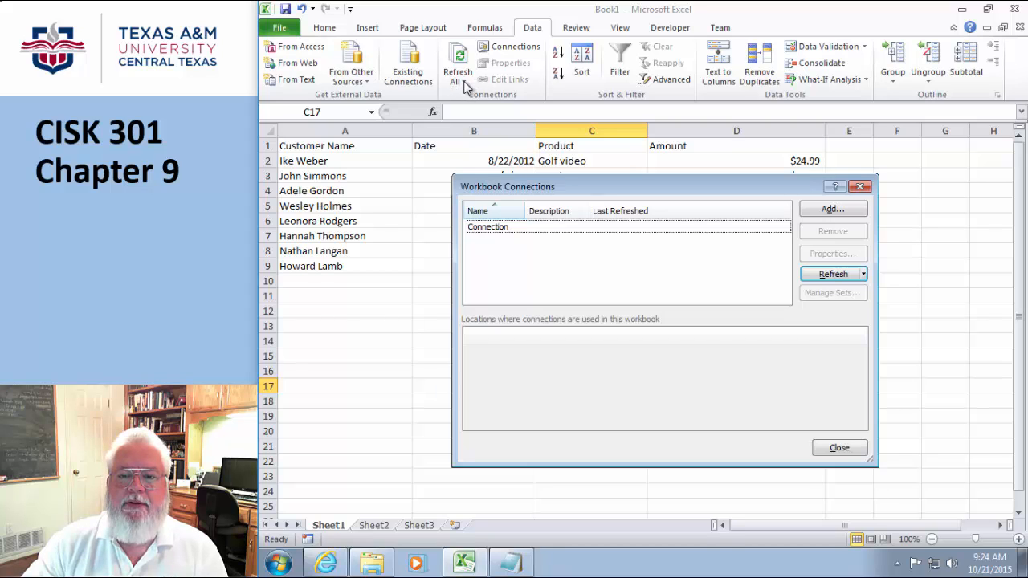
pyautogui.click(860, 188)
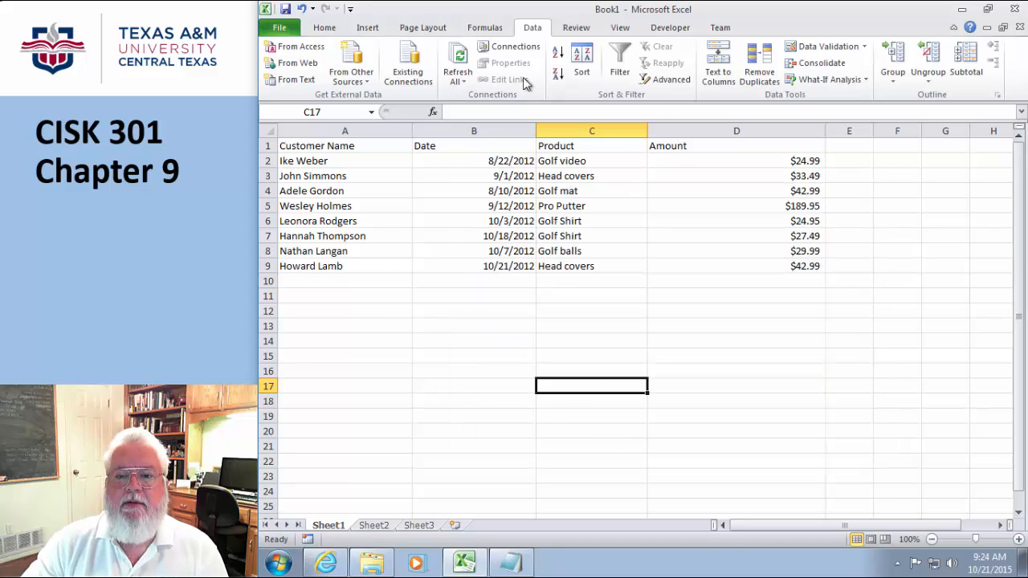
pyautogui.click(460, 83)
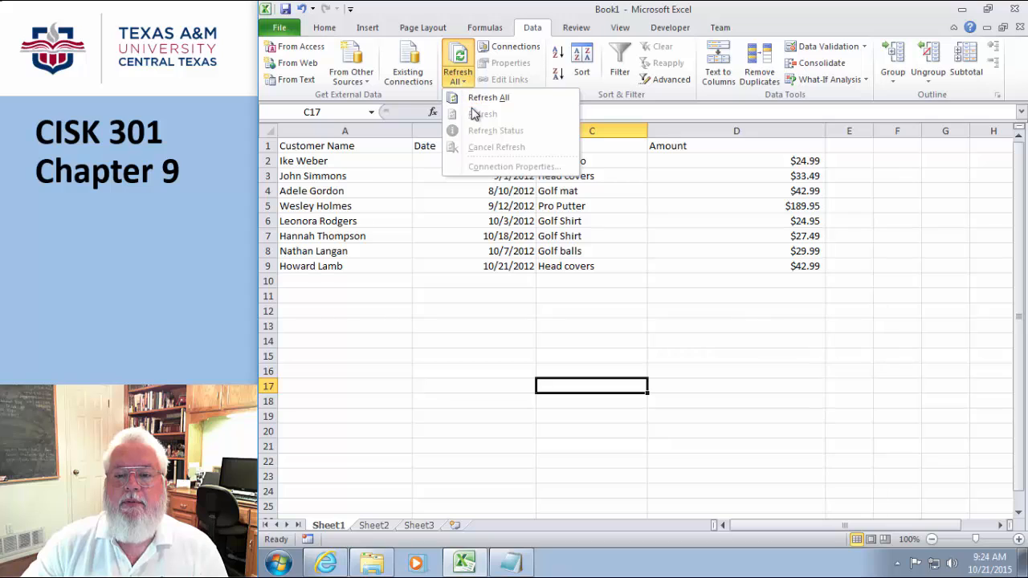
pyautogui.click(455, 353)
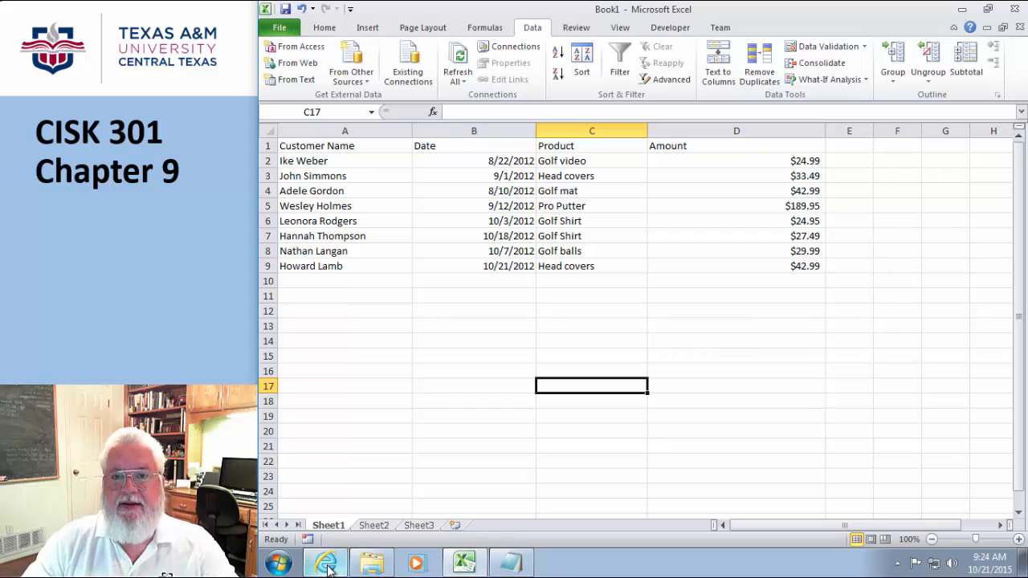
pyautogui.moveTo(328, 569)
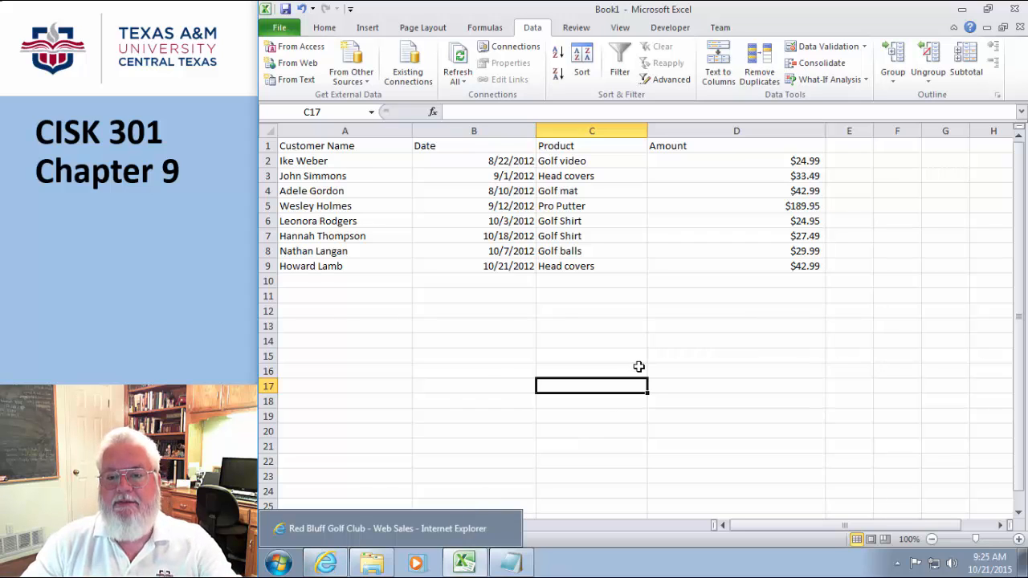
# Start a new web query on Sheet2 and copy the MSN stockscreener address from URLs.txt in Notepad
pyautogui.click(374, 525)
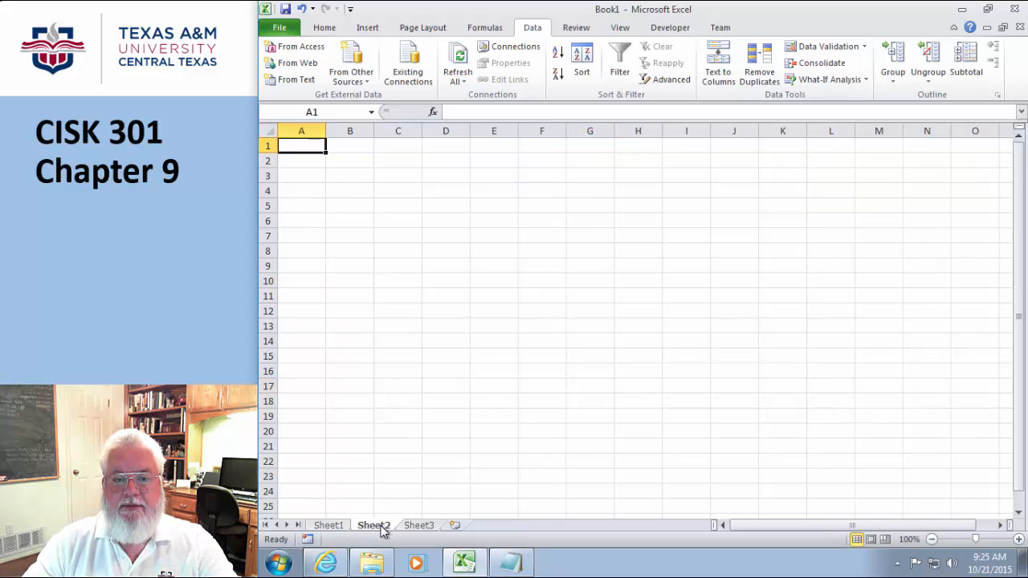
pyautogui.click(294, 64)
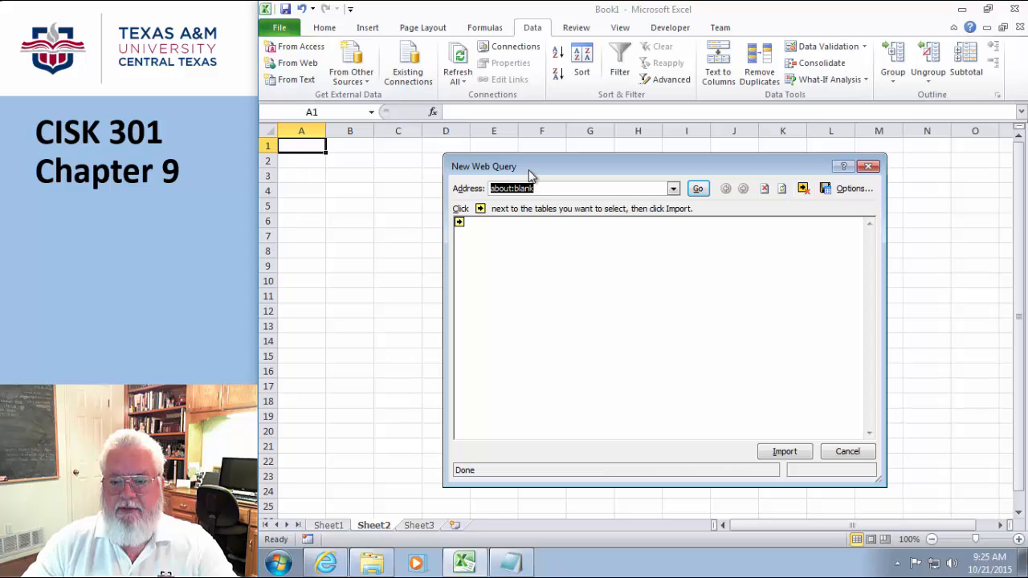
pyautogui.click(516, 566)
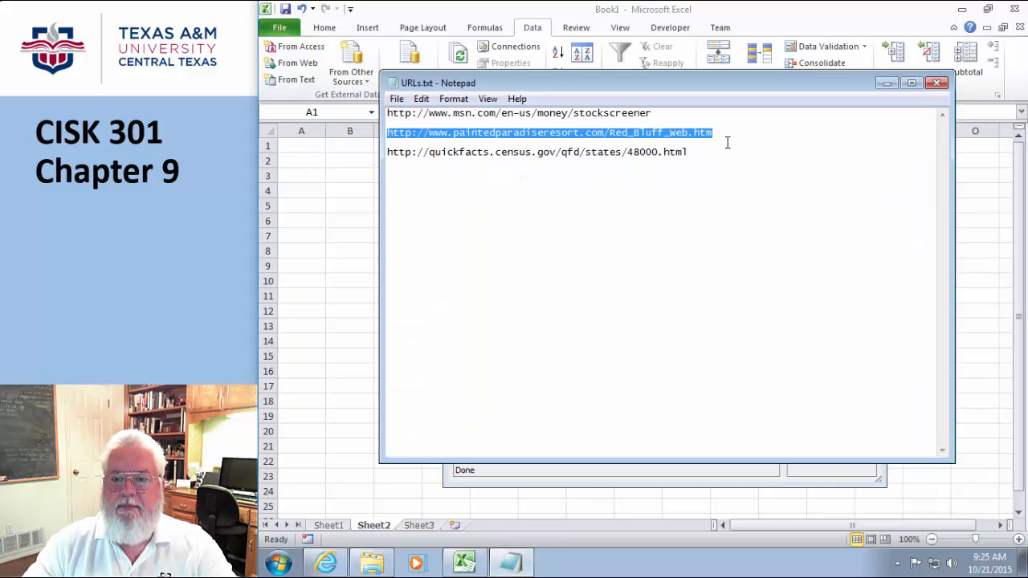
pyautogui.moveTo(663, 113); pyautogui.dragTo(352, 107)
pyautogui.hotkey('ctrl', 'c')
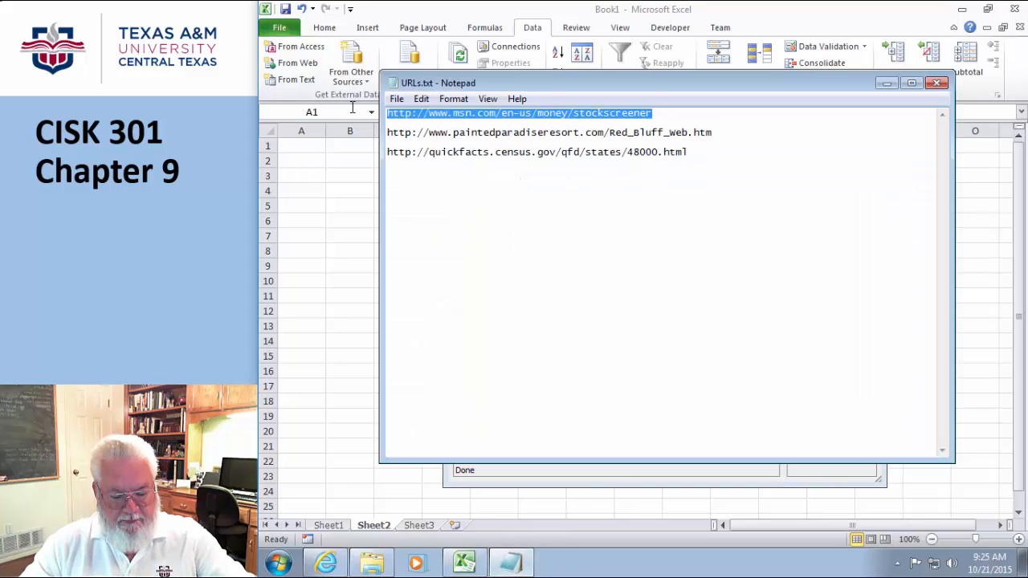
pyautogui.click(887, 83)
pyautogui.click(514, 187)
pyautogui.doubleClick(514, 187)
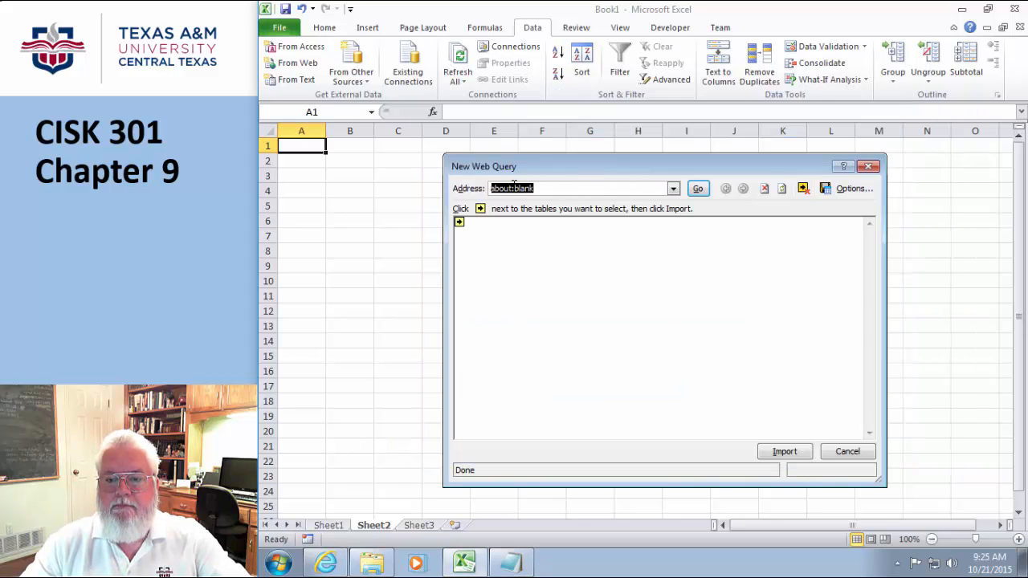
pyautogui.hotkey('ctrl', 'v')
pyautogui.click(697, 188)
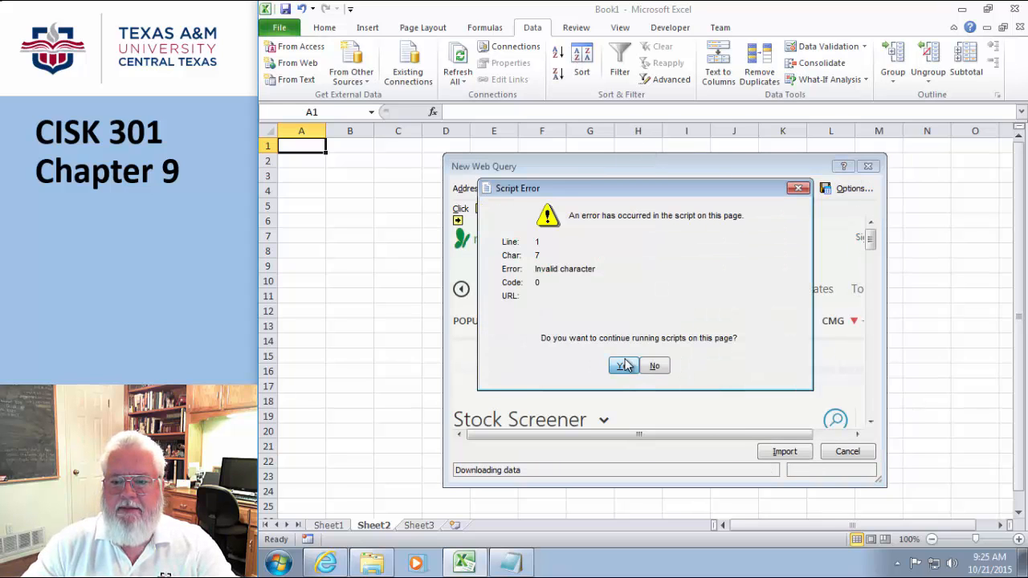
pyautogui.click(623, 365)
# Move and enlarge the web query window, and examine the Stock Screener page for tables that can be imported
pyautogui.moveTo(674, 173); pyautogui.dragTo(534, 20)
pyautogui.moveTo(741, 334); pyautogui.dragTo(960, 487)
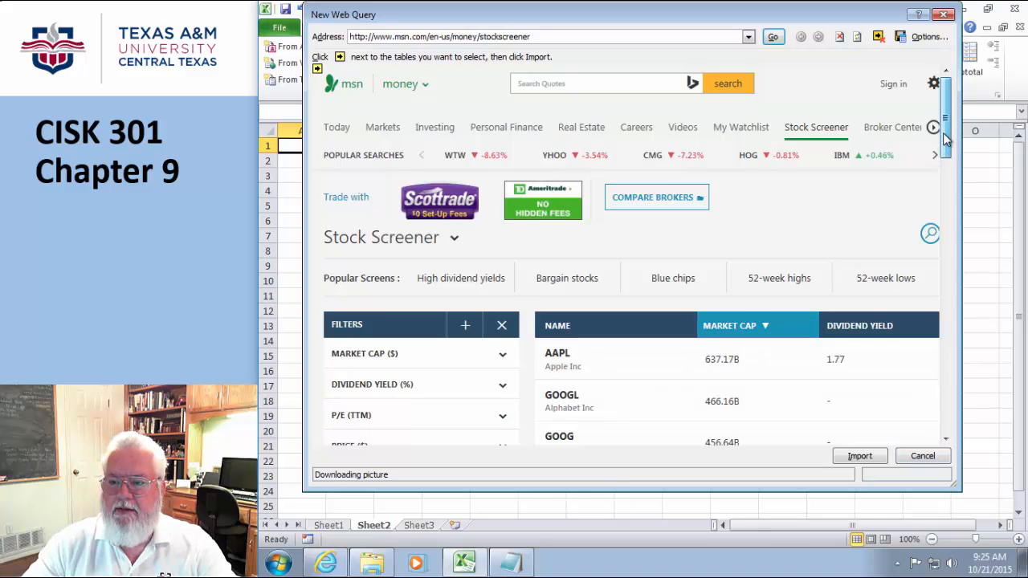
pyautogui.moveTo(946, 137); pyautogui.dragTo(947, 184)
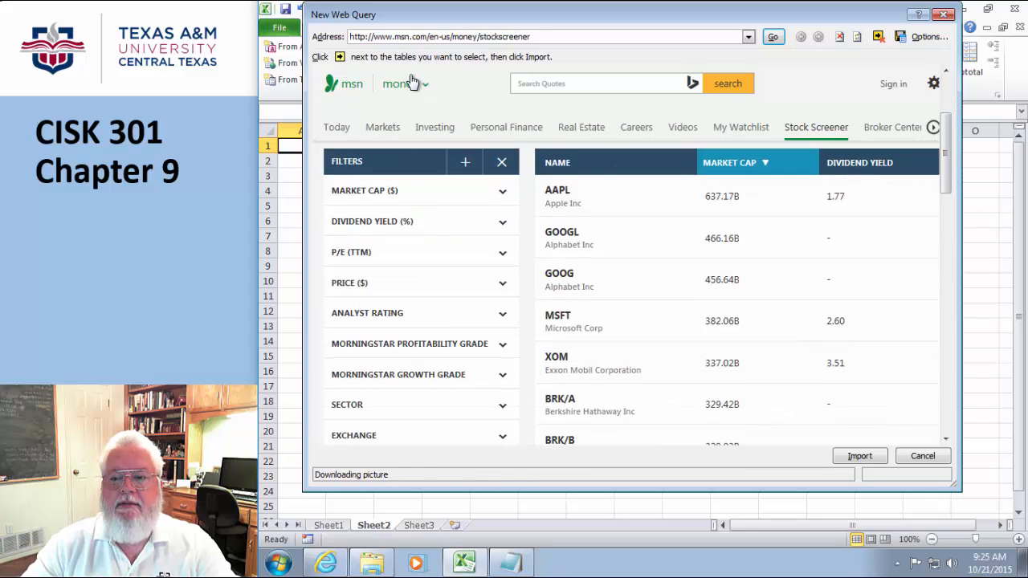
pyautogui.moveTo(947, 154); pyautogui.dragTo(949, 257)
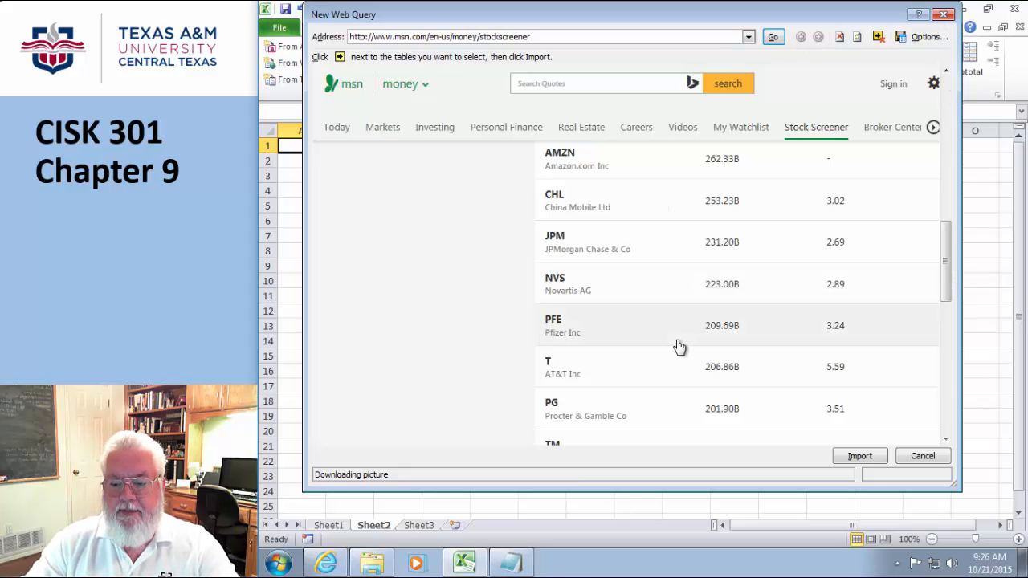
pyautogui.click(511, 562)
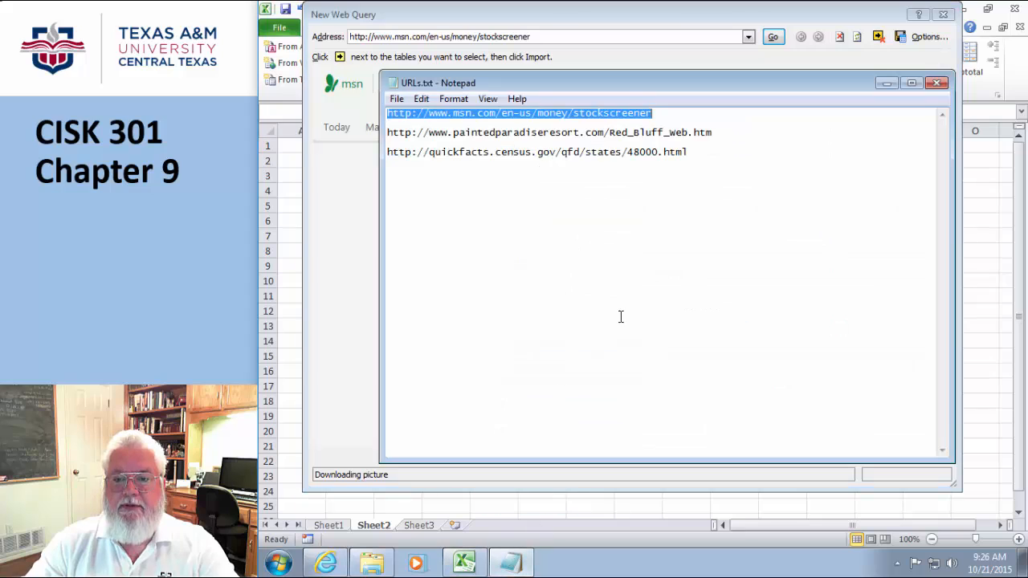
pyautogui.click(692, 153)
pyautogui.hotkey('shift', 'Home')
pyautogui.hotkey('ctrl', 'c')
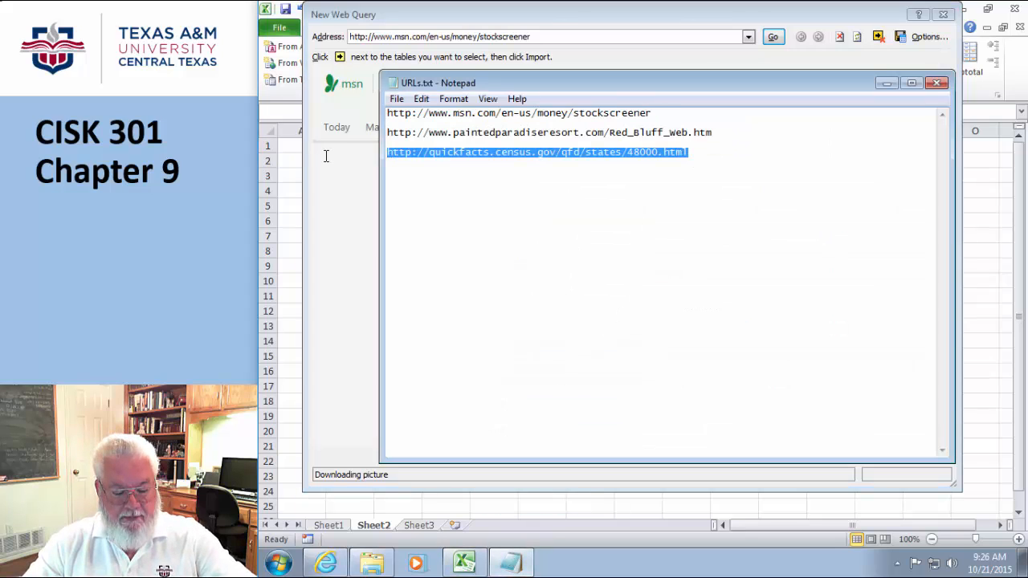
# Replace the web query's address with the copied census QuickFacts one and load the page, continuing past every script error
pyautogui.click(719, 12)
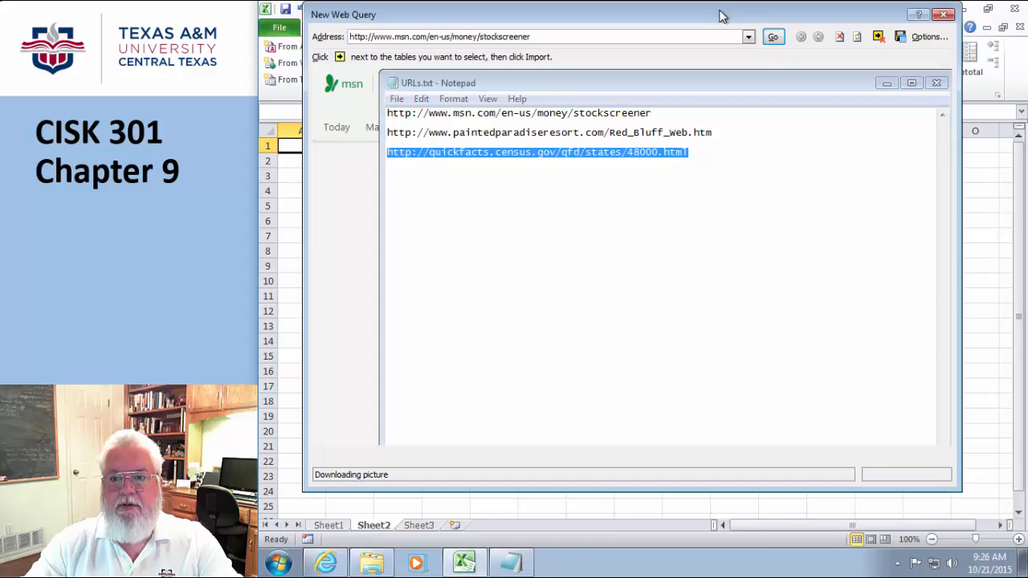
pyautogui.moveTo(550, 36); pyautogui.dragTo(335, 31)
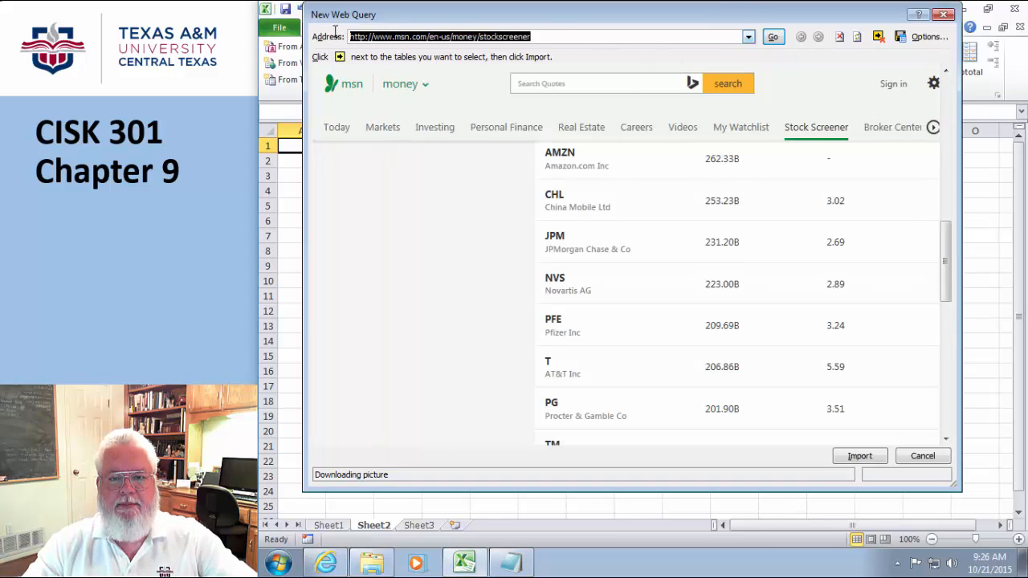
pyautogui.hotkey('ctrl', 'v')
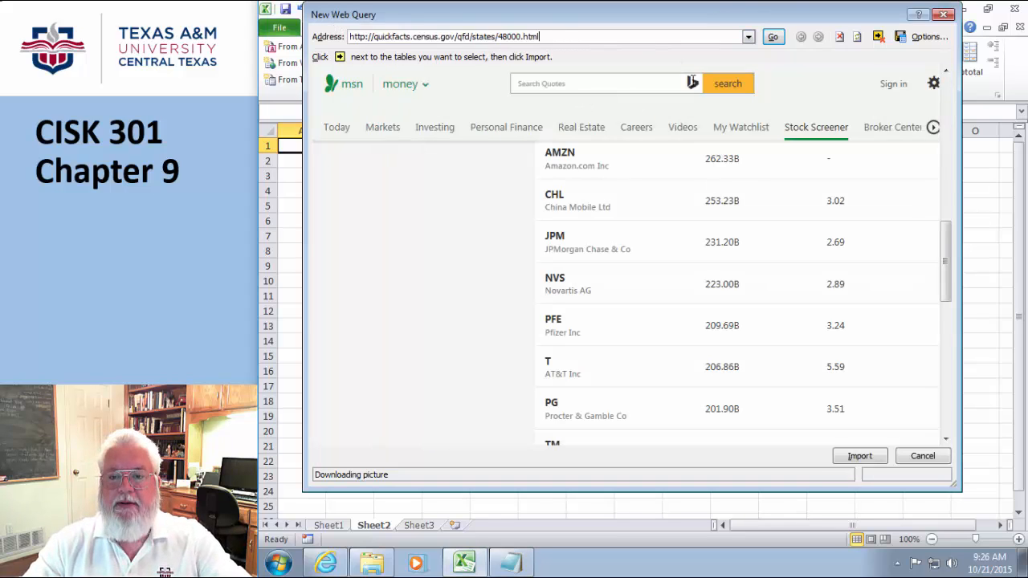
pyautogui.click(773, 38)
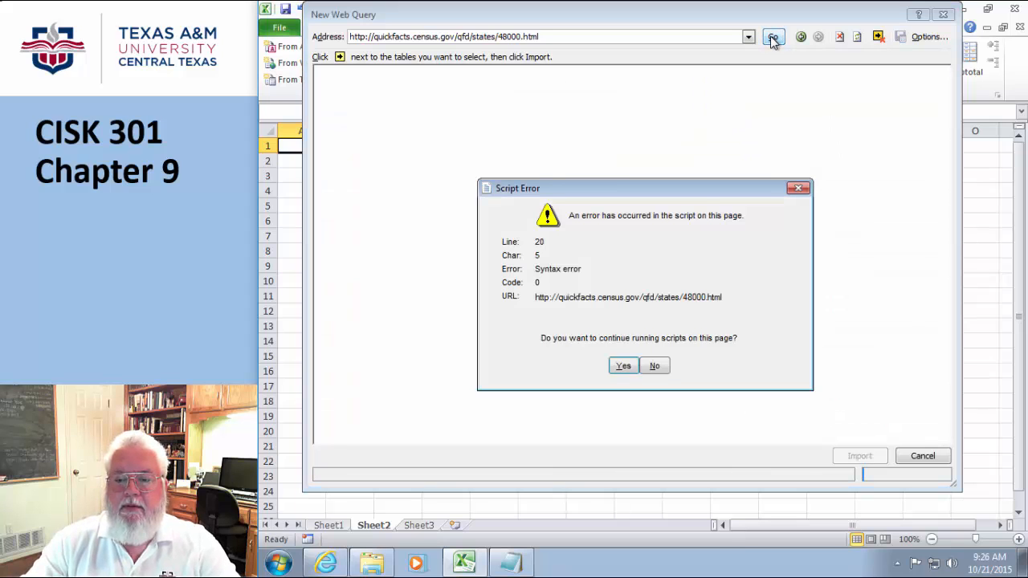
pyautogui.click(630, 368)
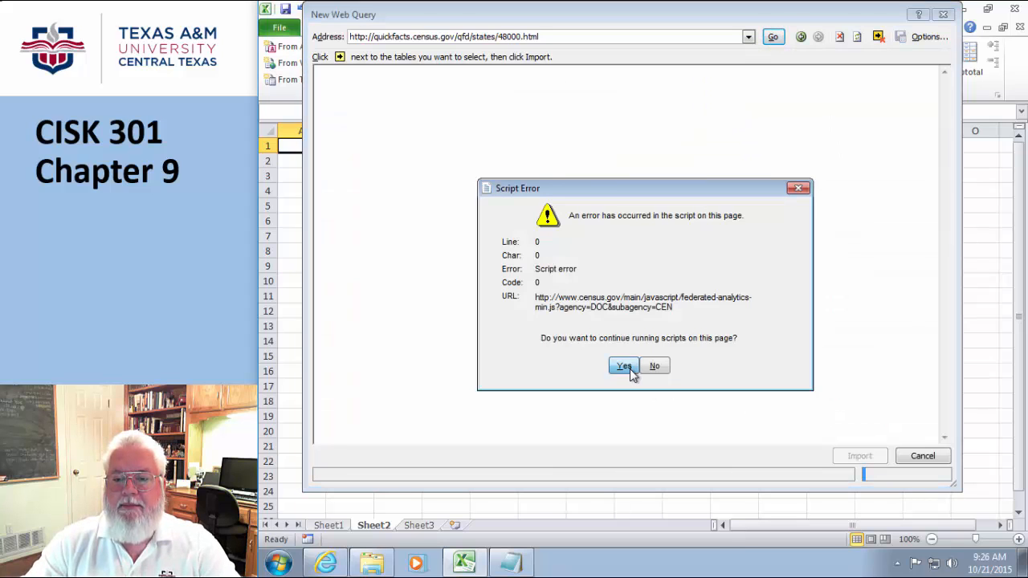
pyautogui.click(629, 368)
pyautogui.click(630, 369)
pyautogui.click(623, 366)
pyautogui.click(623, 366)
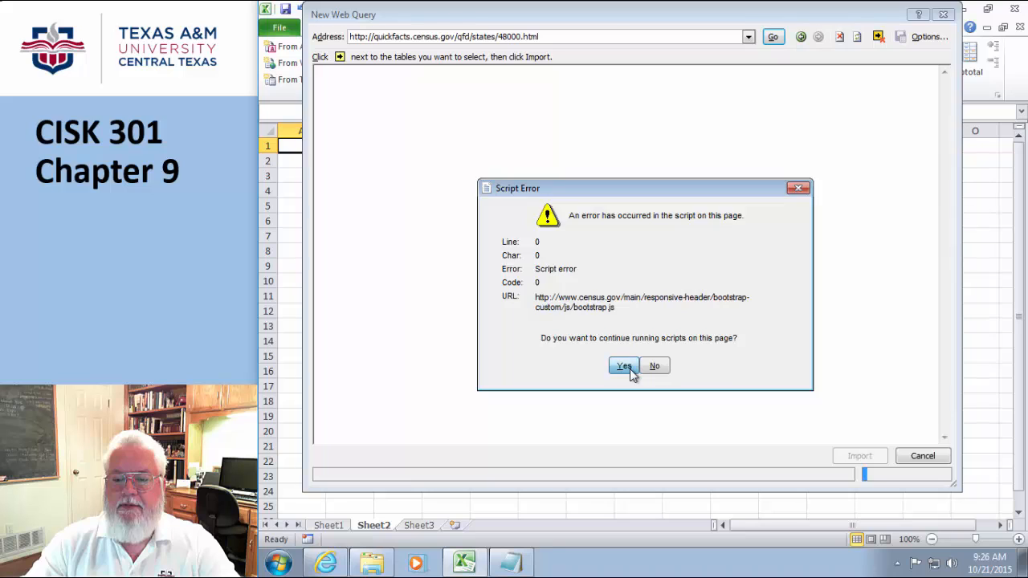
pyautogui.click(623, 366)
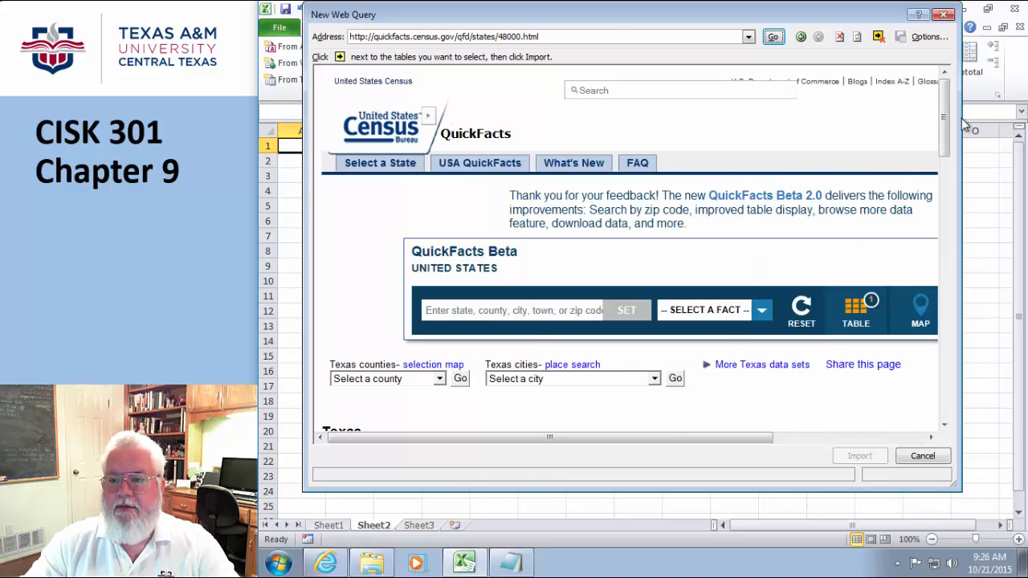
# Select only the People QuickFacts table for Texas and import it into the existing worksheet at A1
pyautogui.moveTo(944, 112); pyautogui.dragTo(944, 166)
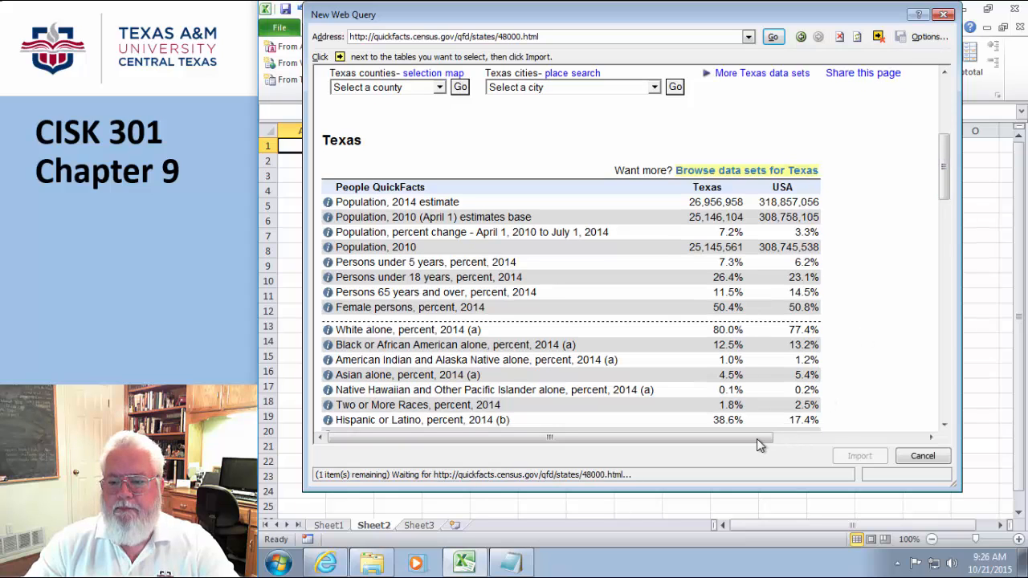
pyautogui.moveTo(714, 440); pyautogui.dragTo(604, 437)
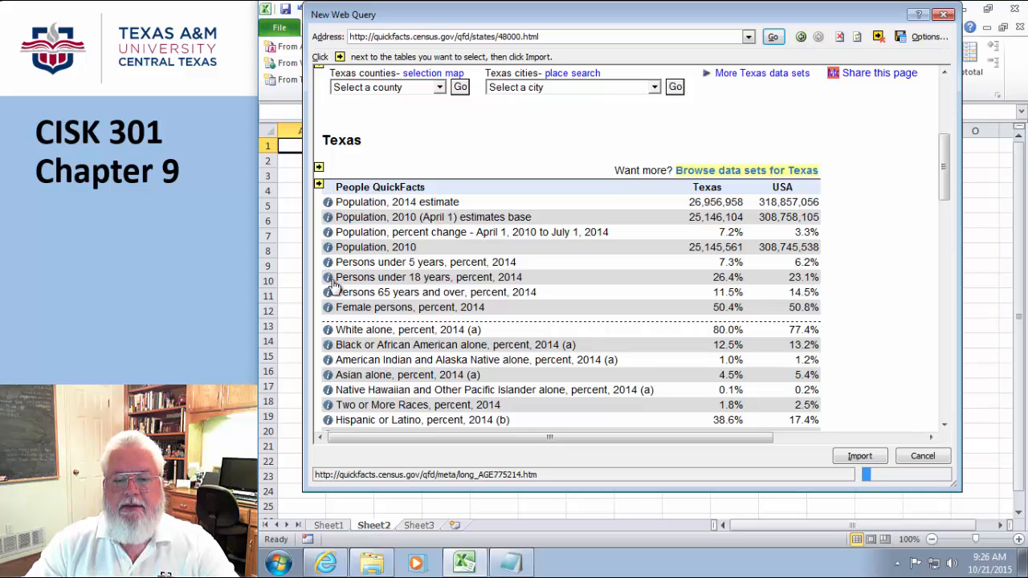
pyautogui.click(319, 184)
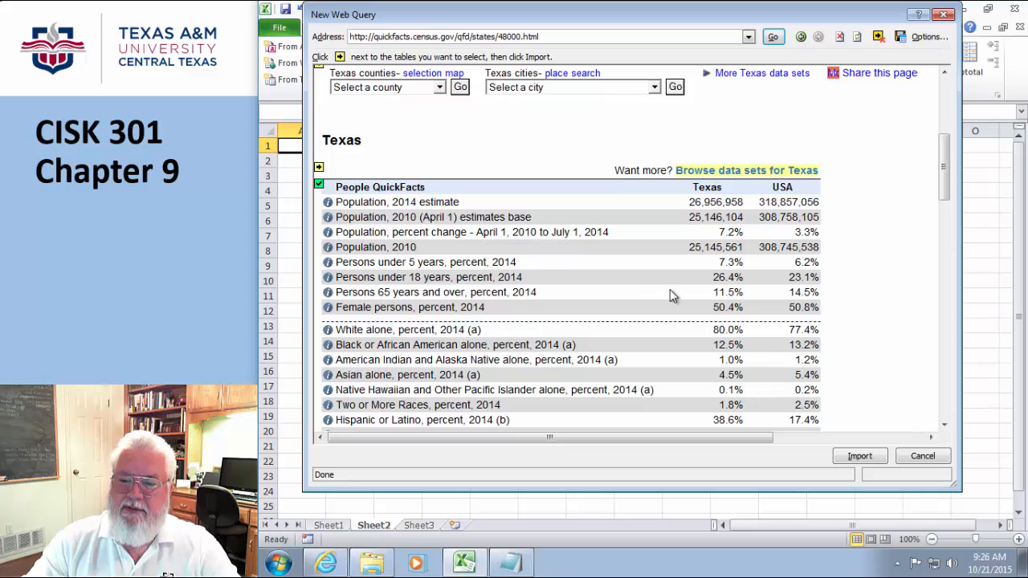
pyautogui.click(856, 455)
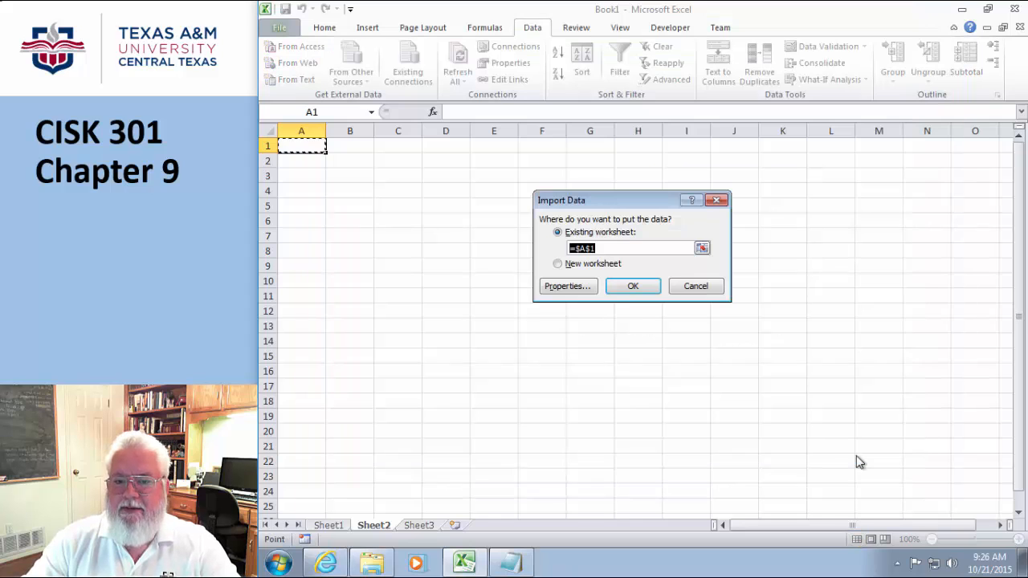
pyautogui.click(623, 288)
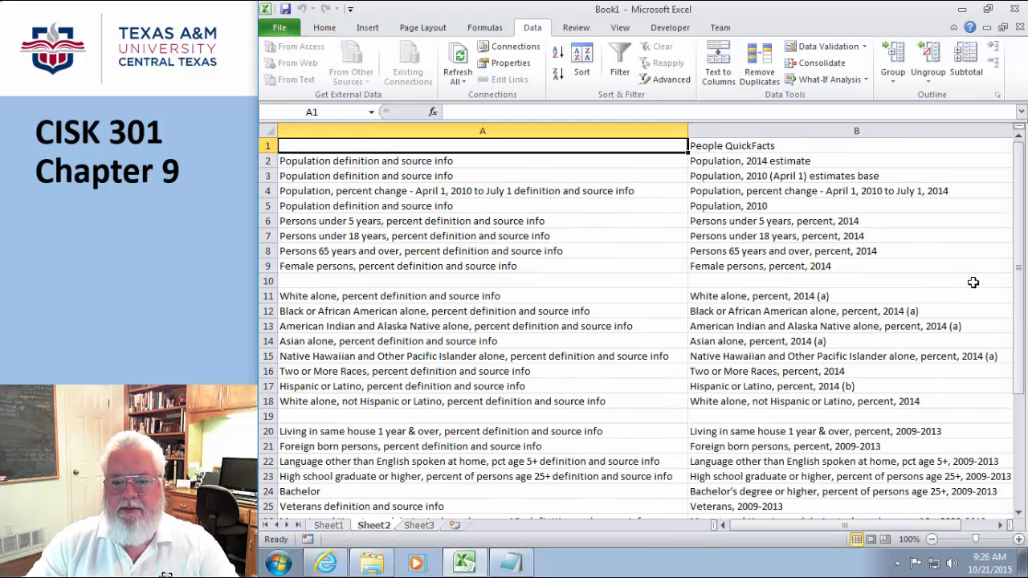
# Check the imported Texas and USA columns on Sheet2 and delete column A with the definition and source info text
pyautogui.moveTo(763, 534); pyautogui.dragTo(770, 534)
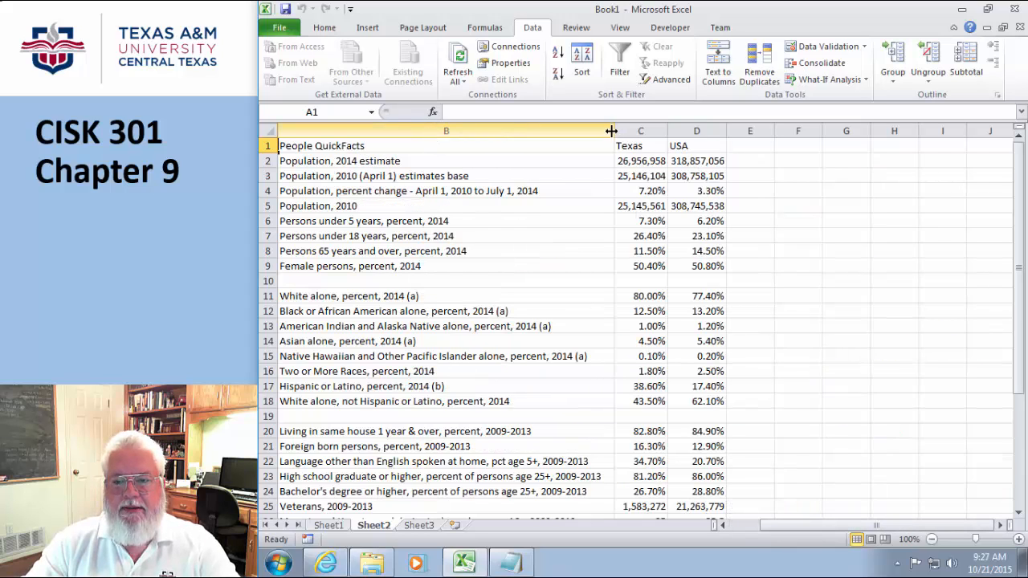
pyautogui.moveTo(852, 530); pyautogui.dragTo(769, 535)
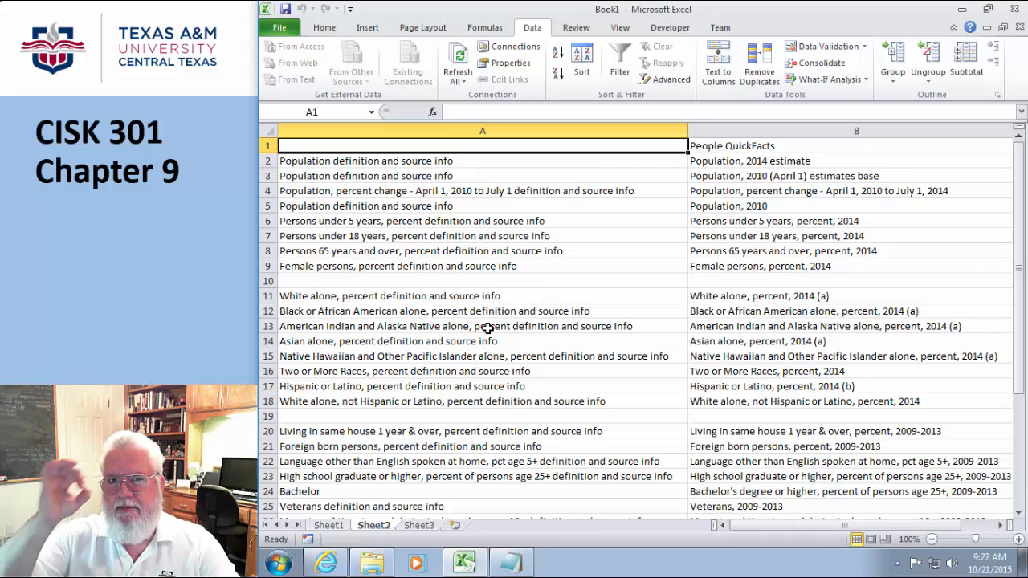
pyautogui.click(421, 130)
pyautogui.rightClick(422, 130)
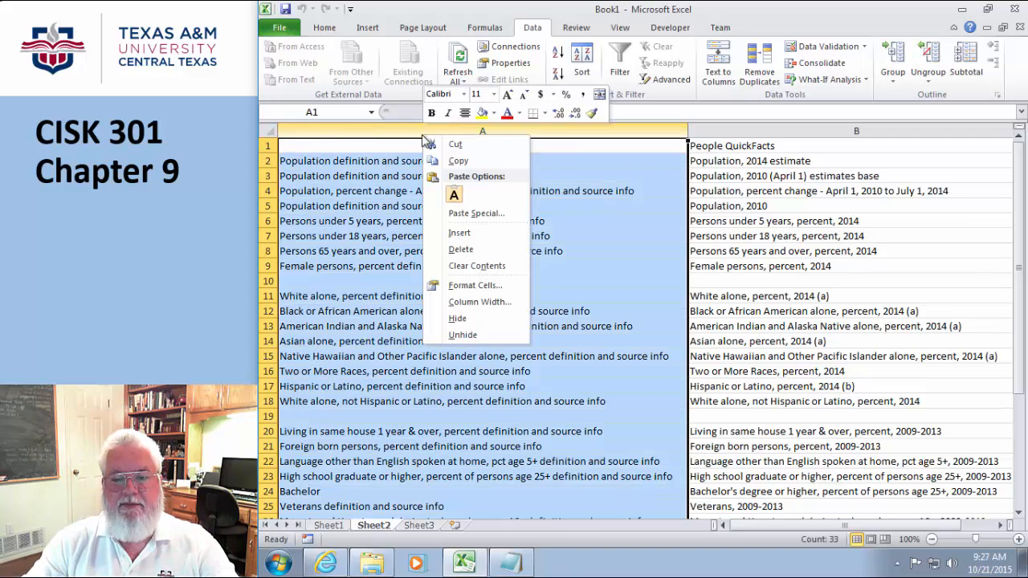
pyautogui.click(450, 250)
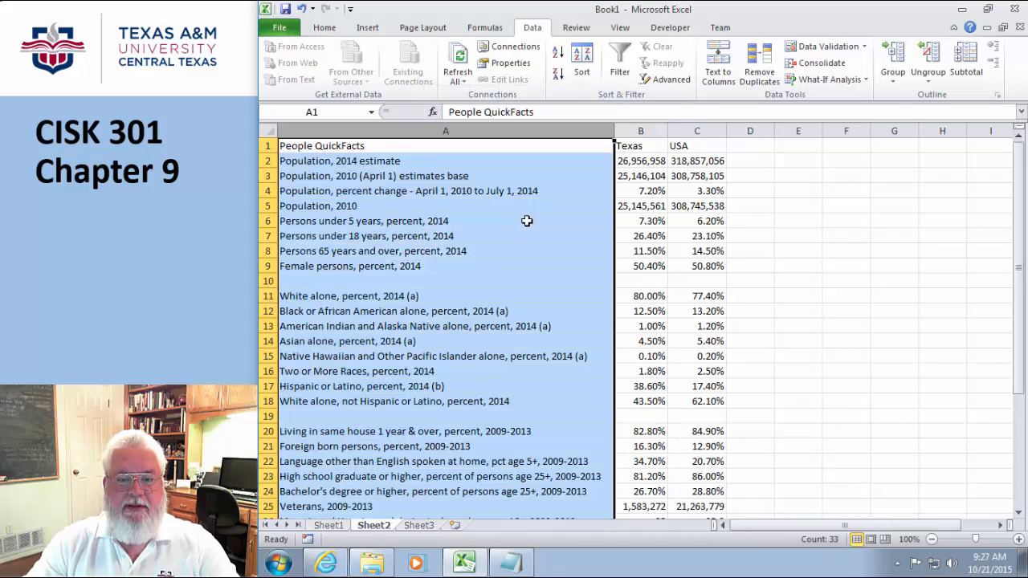
# Deselect the column on Sheet2 and check which data connections the workbook contains
pyautogui.click(780, 251)
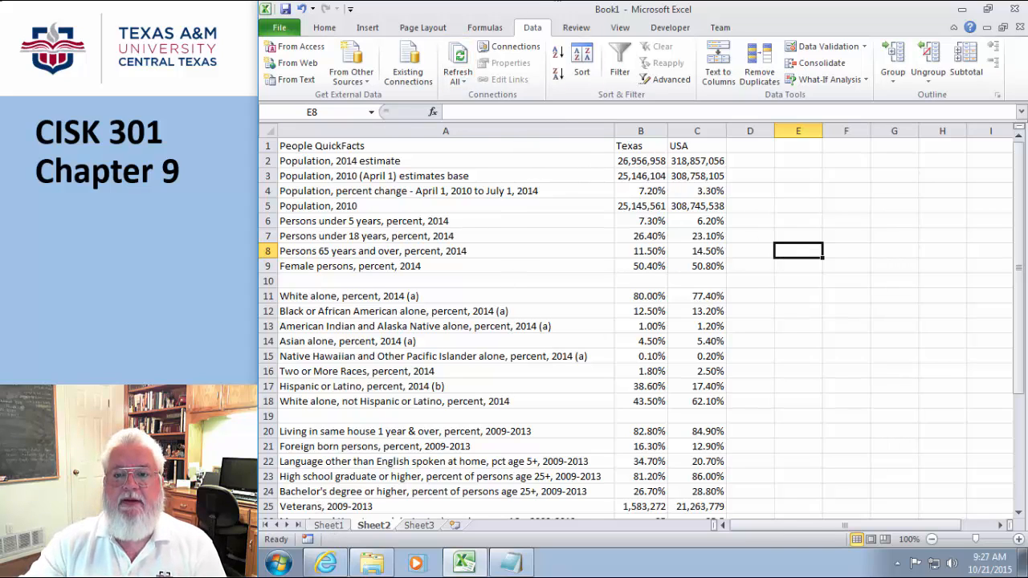
pyautogui.click(511, 48)
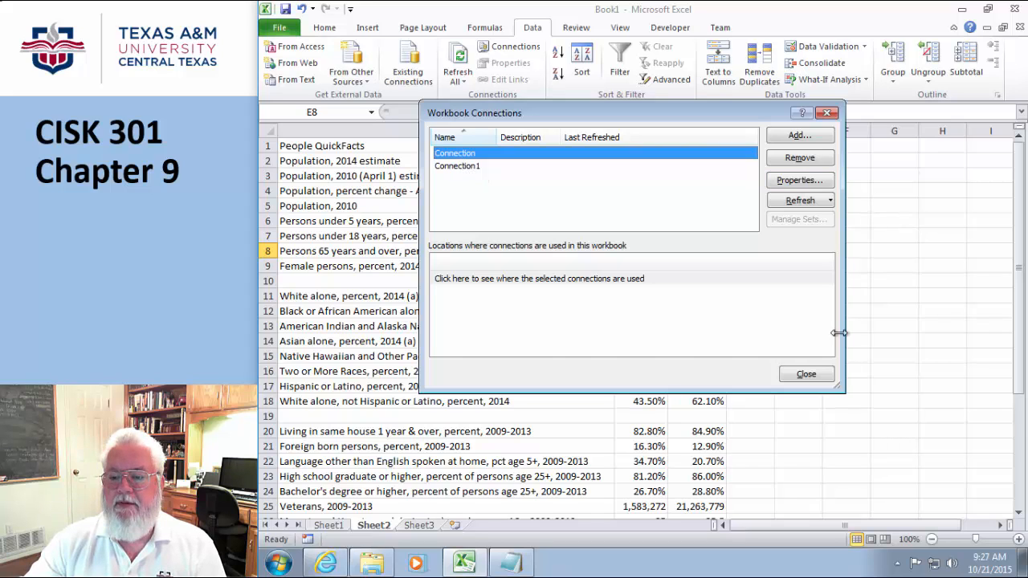
pyautogui.click(805, 374)
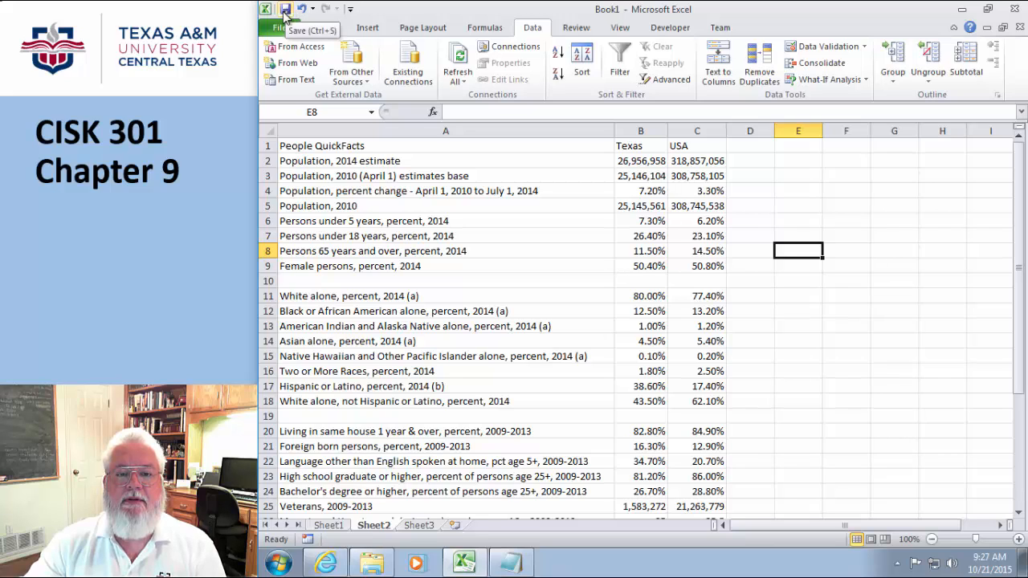
# Close the workbook, saving it as Book1.xlsx in the Chapter 09 folder
pyautogui.click(1013, 10)
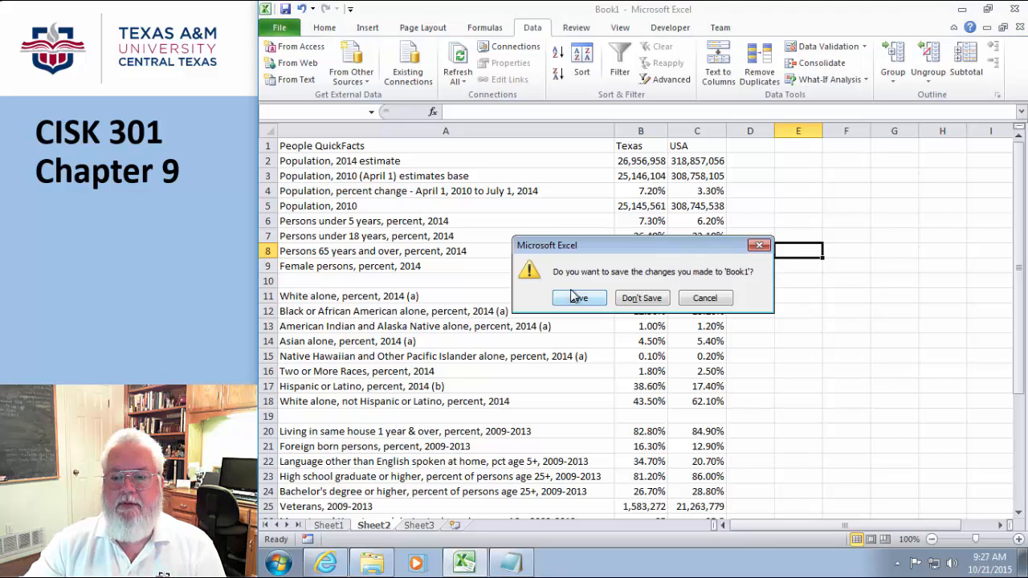
pyautogui.click(590, 301)
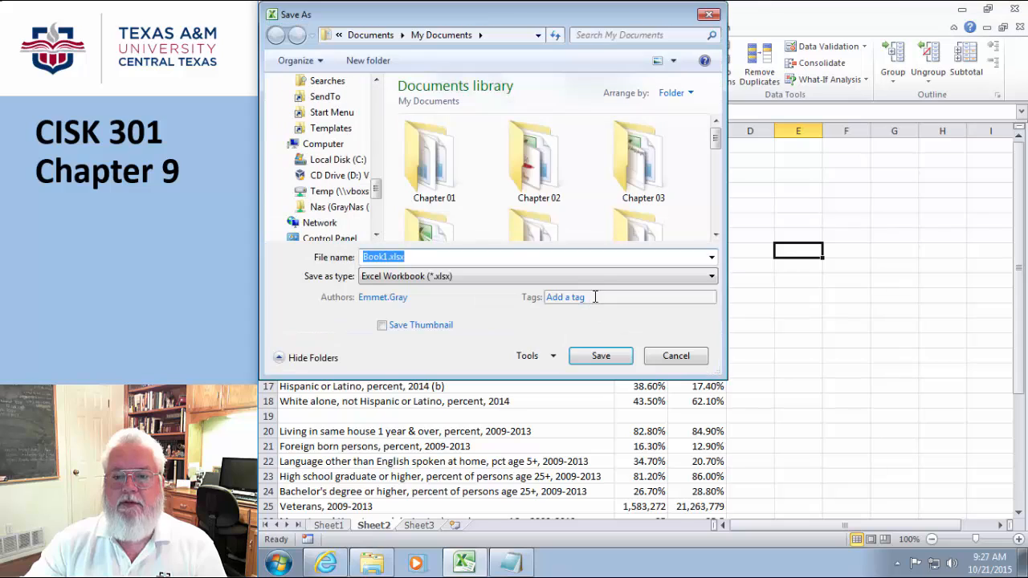
pyautogui.moveTo(712, 141); pyautogui.dragTo(714, 170)
pyautogui.click(642, 193)
pyautogui.click(614, 356)
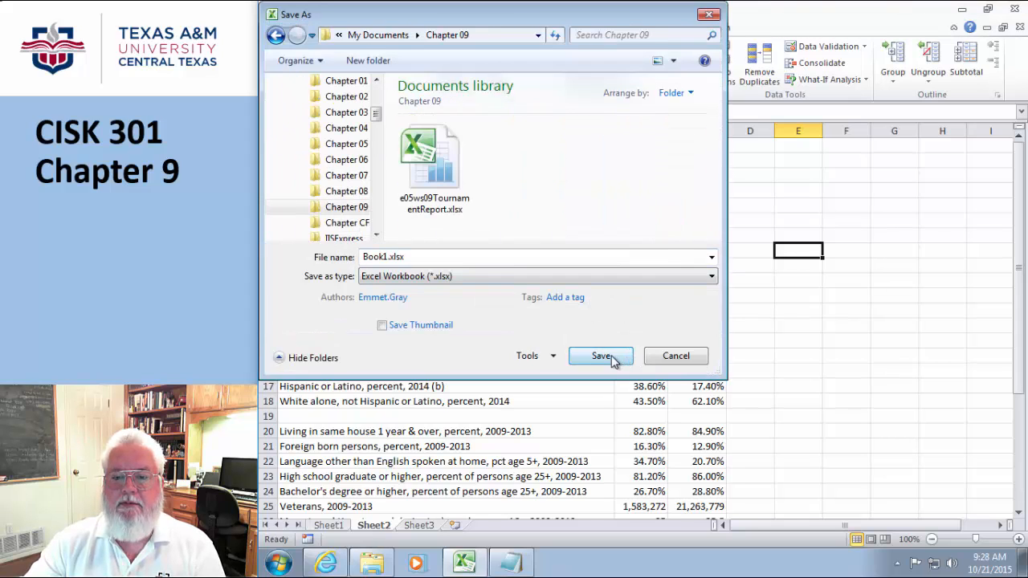
pyautogui.click(612, 356)
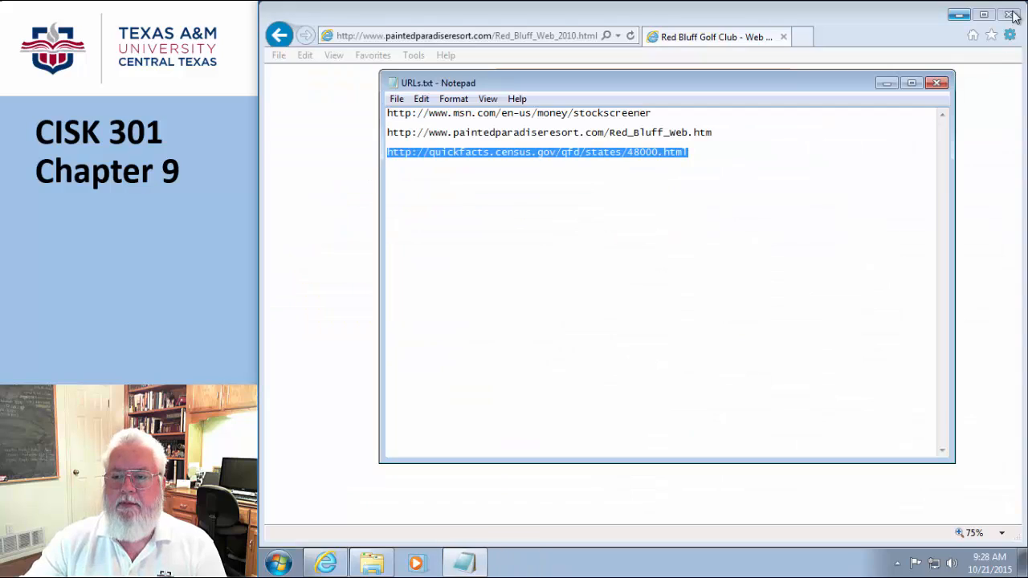
# Close the URLs.txt and Red Bluff web page windows and reopen Book1.xlsx from the Chapter 09 folder
pyautogui.click(936, 83)
pyautogui.click(1008, 16)
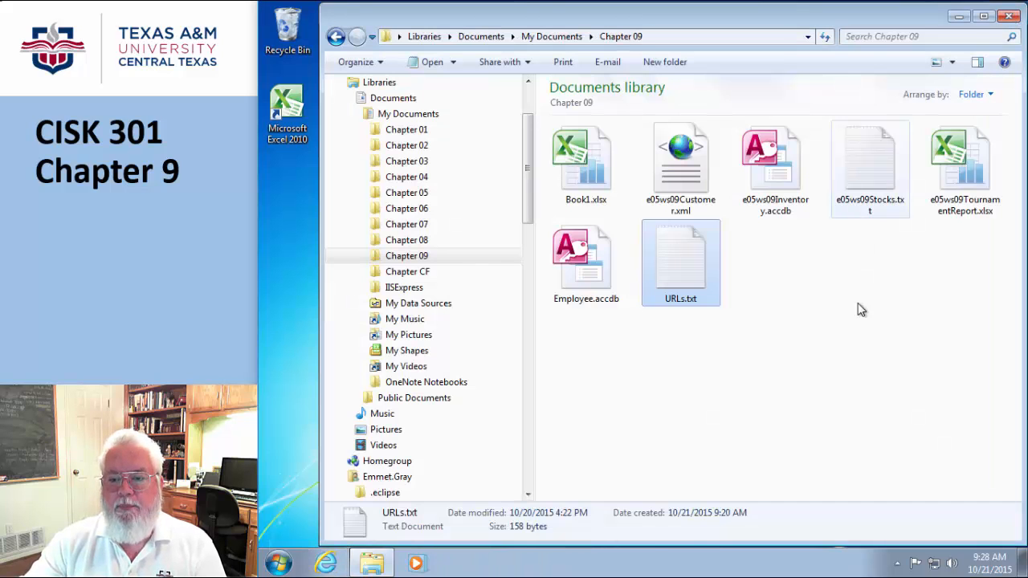
pyautogui.click(856, 324)
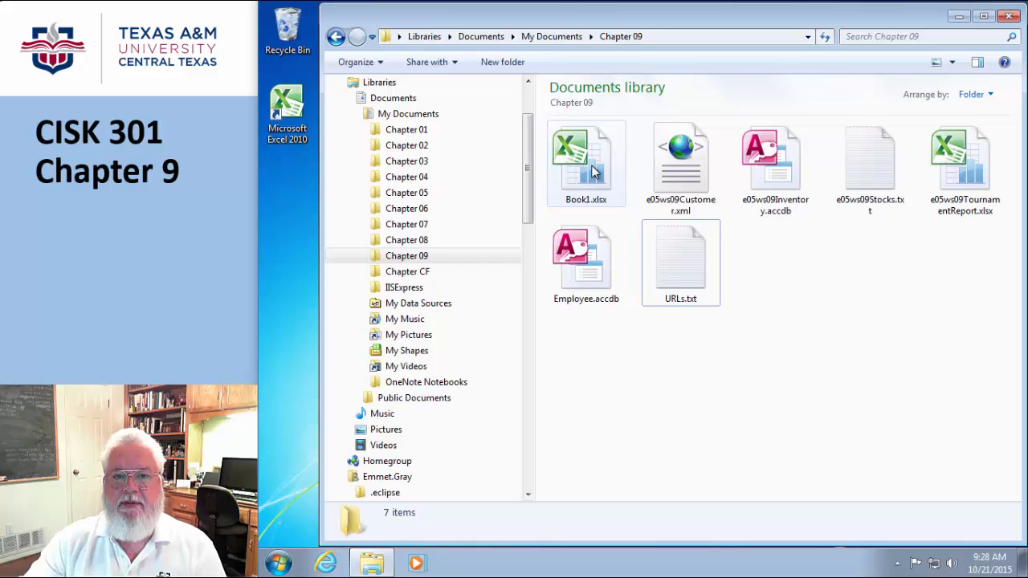
pyautogui.doubleClick(592, 171)
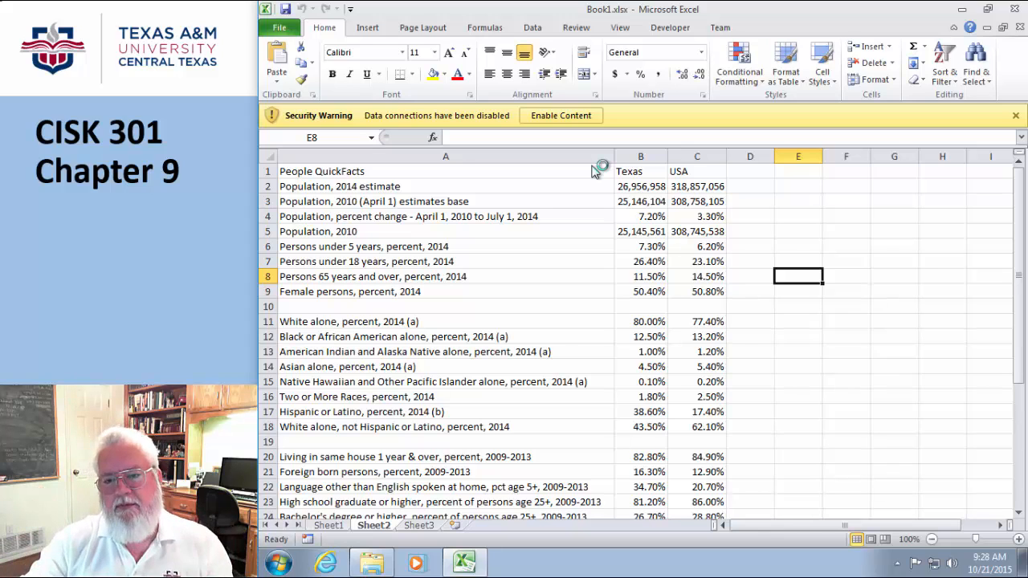
# Check the usage and definition properties of the first workbook connection without changing them
pyautogui.click(530, 30)
pyautogui.click(516, 47)
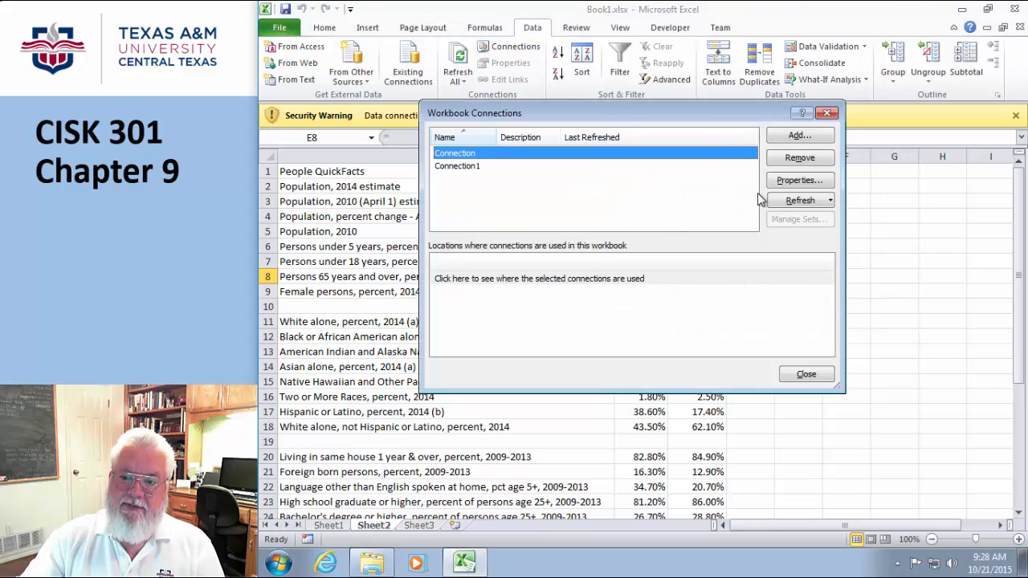
pyautogui.click(790, 181)
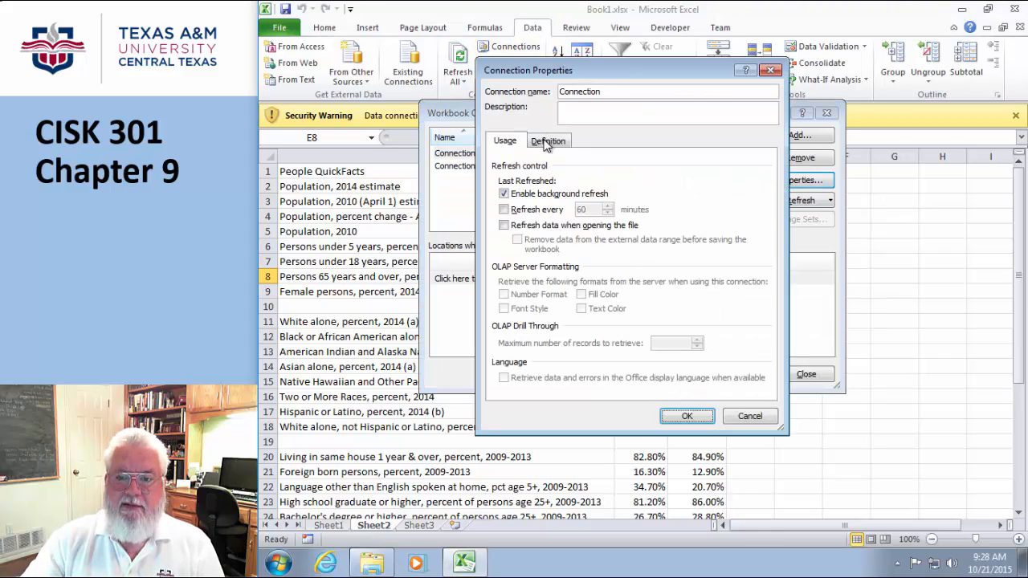
pyautogui.click(547, 141)
pyautogui.click(746, 416)
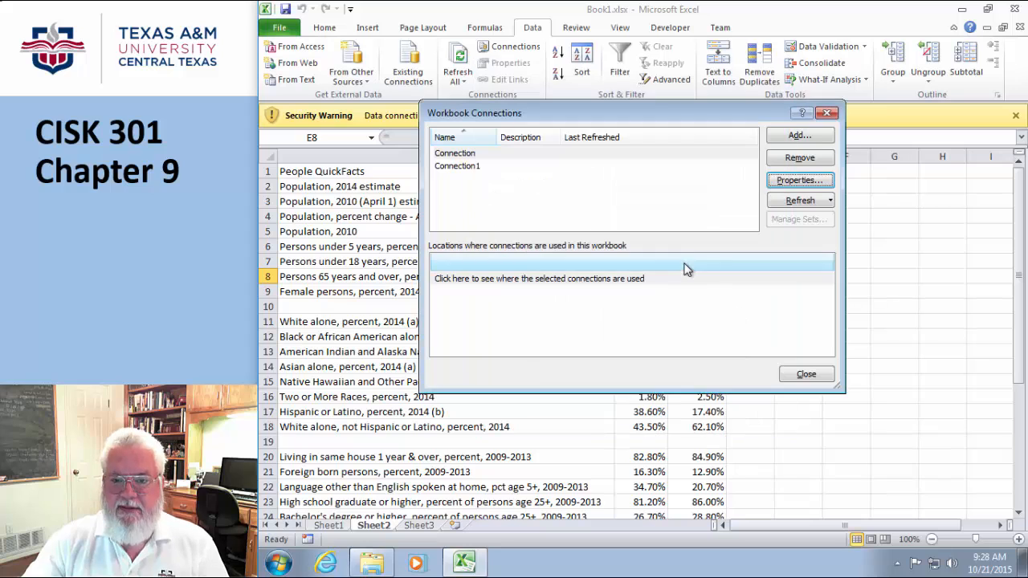
pyautogui.click(826, 114)
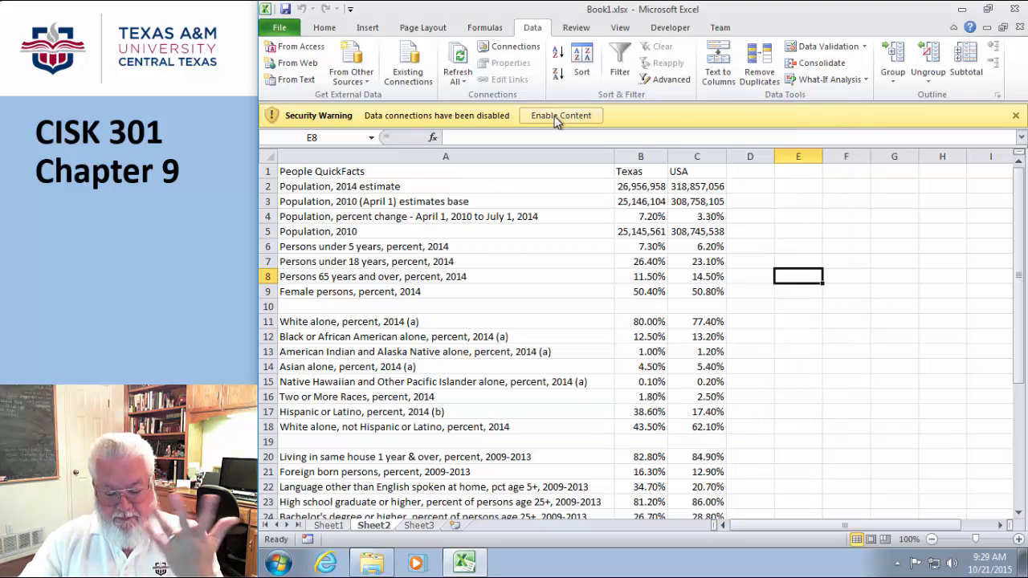
# Enable the workbook's disabled data connections and check the definition of the first connection
pyautogui.click(554, 117)
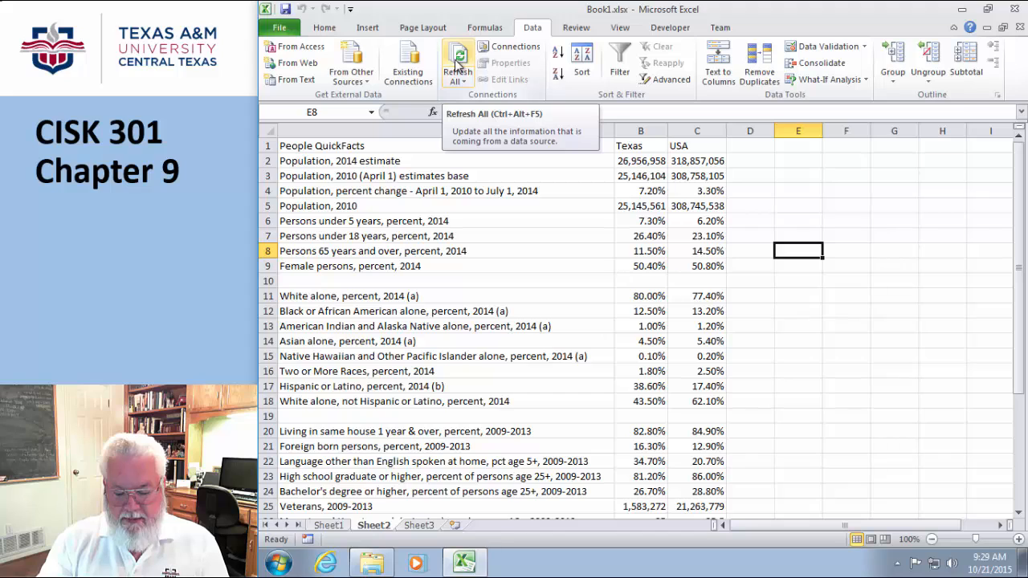
pyautogui.click(505, 45)
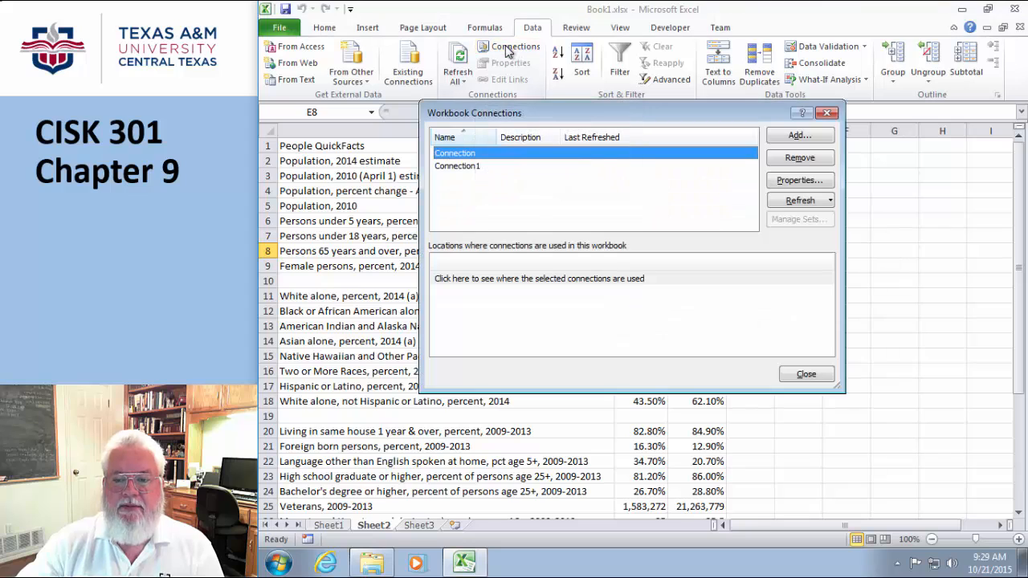
pyautogui.click(796, 180)
pyautogui.click(550, 140)
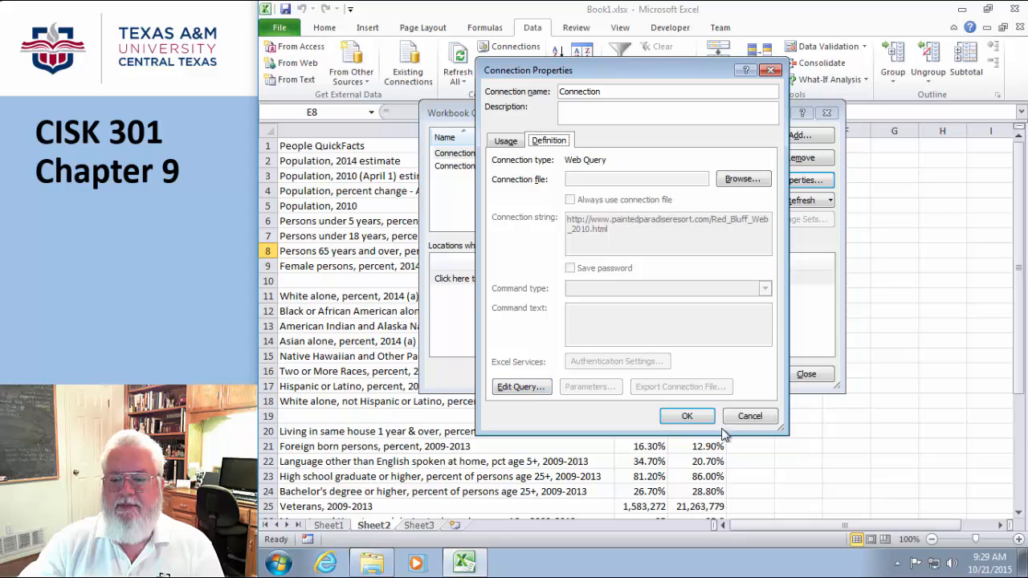
pyautogui.click(750, 416)
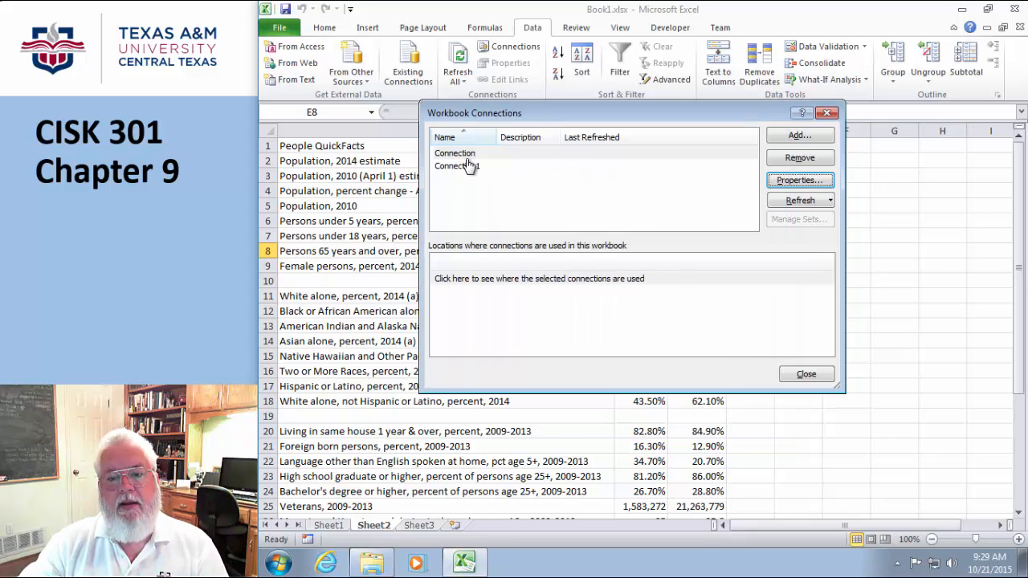
# Edit the first connection's web query, save the query as red_bluff_web_2010.iqy in the Queries folder, and leave the connection unchanged
pyautogui.click(786, 181)
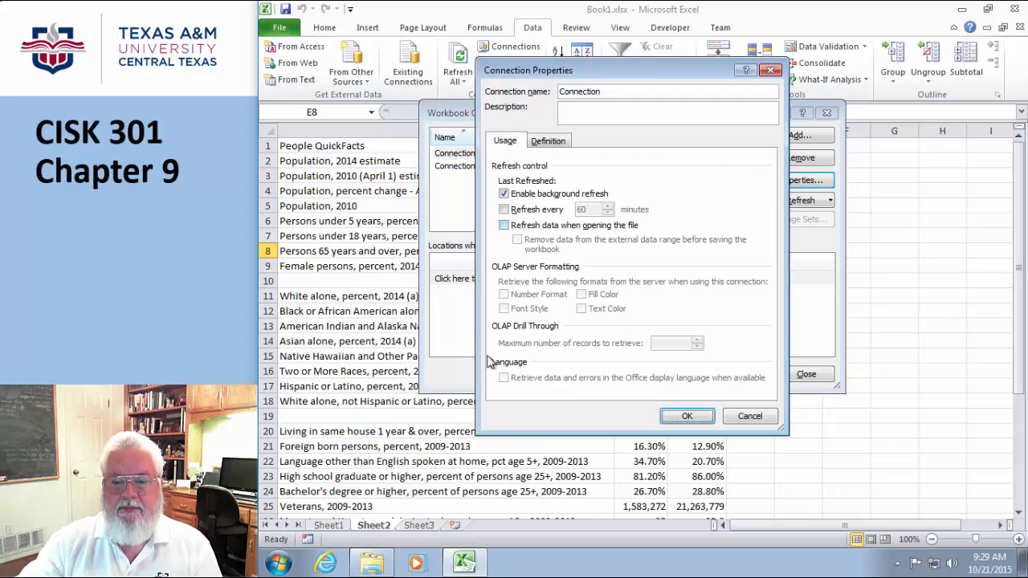
pyautogui.click(546, 142)
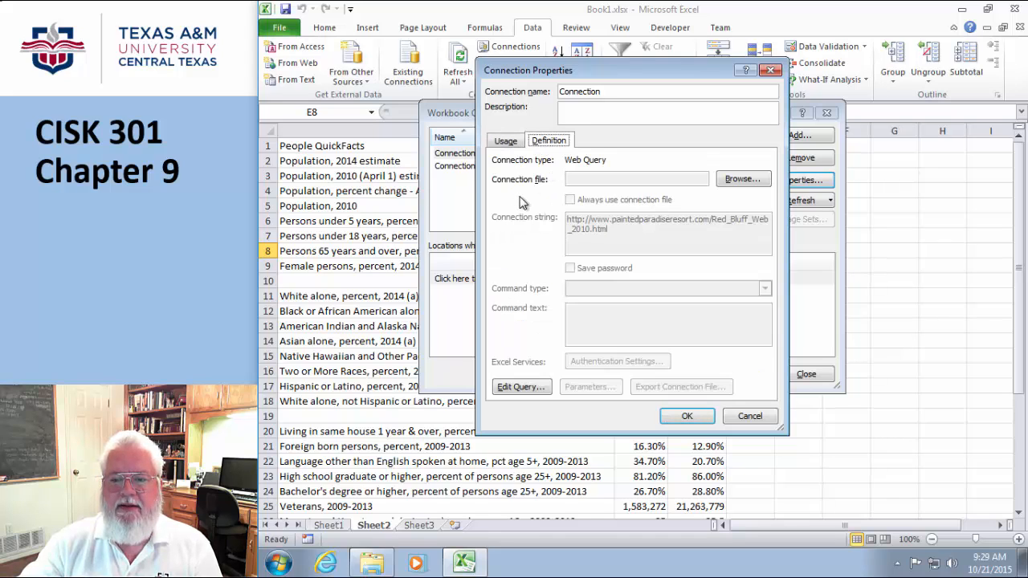
pyautogui.click(518, 387)
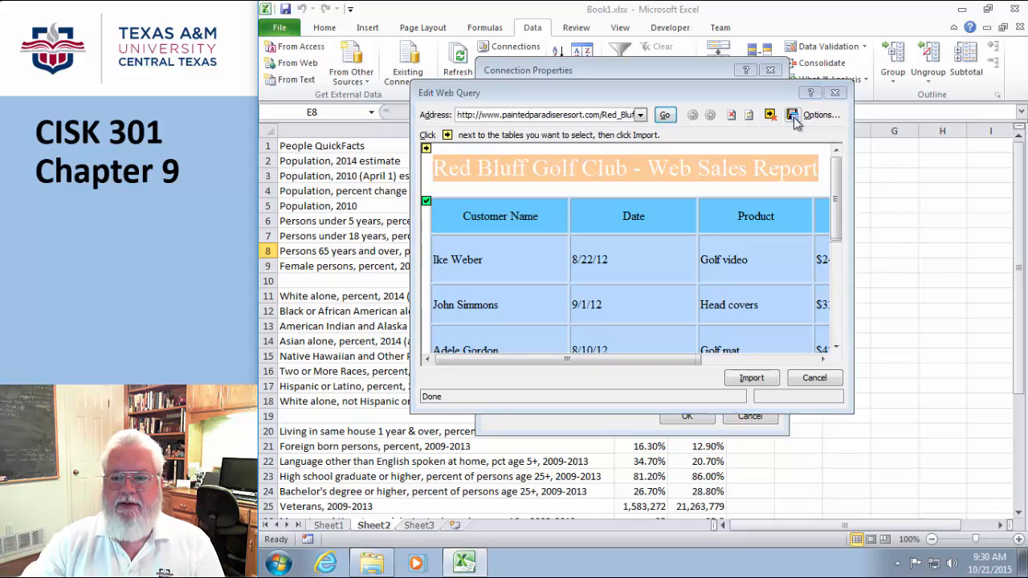
pyautogui.click(793, 117)
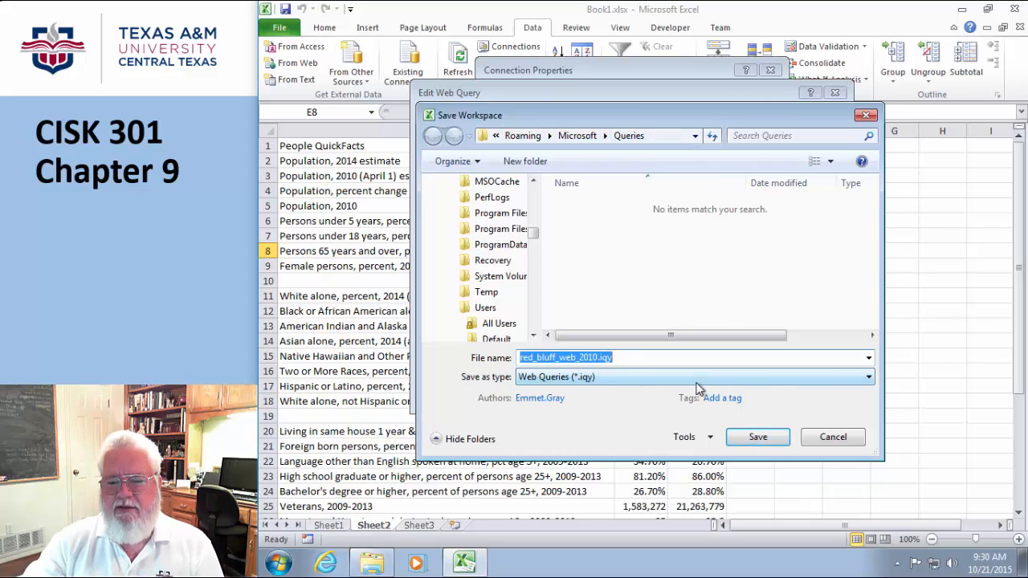
pyautogui.click(758, 443)
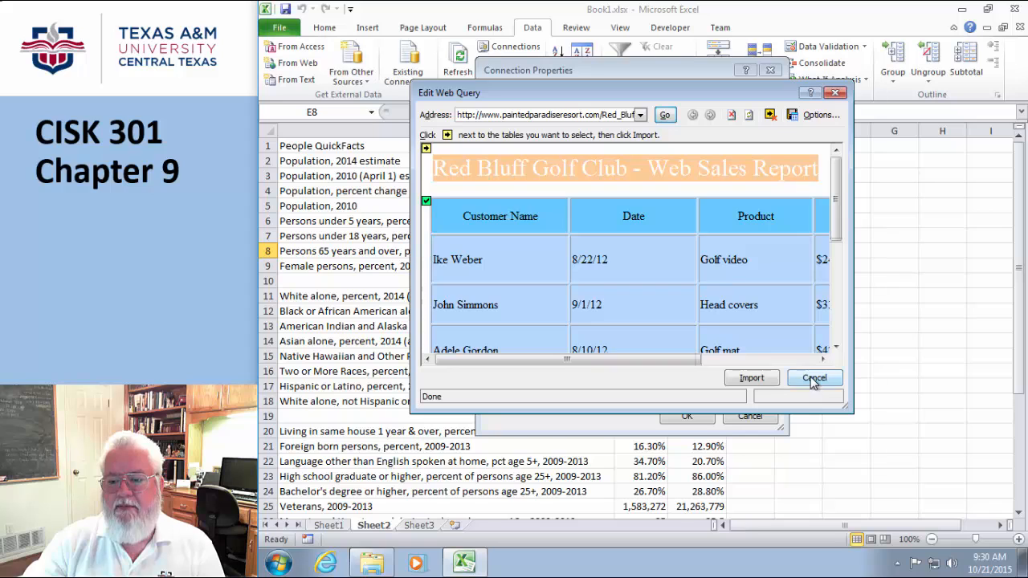
pyautogui.click(813, 379)
pyautogui.click(763, 411)
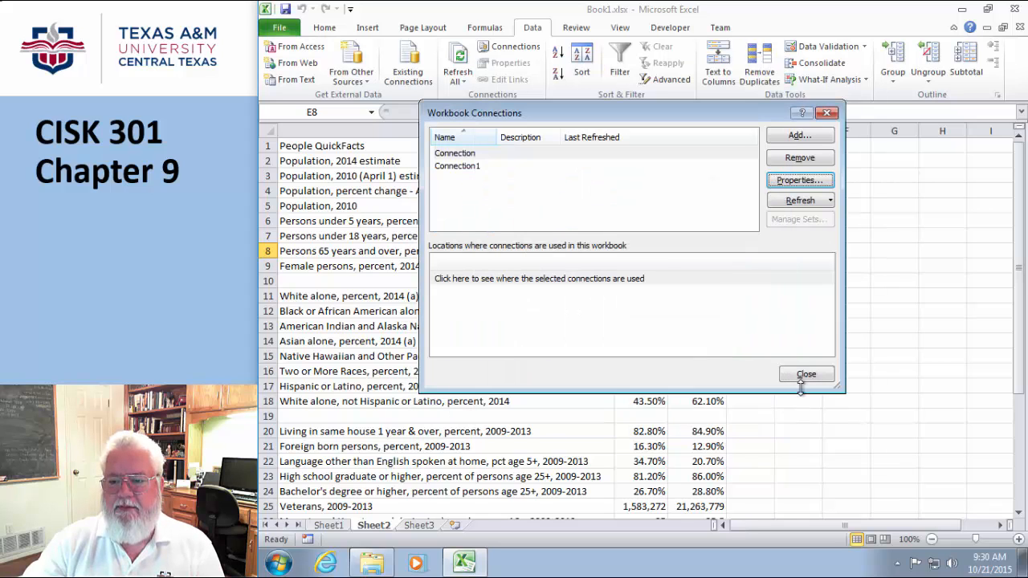
pyautogui.click(802, 376)
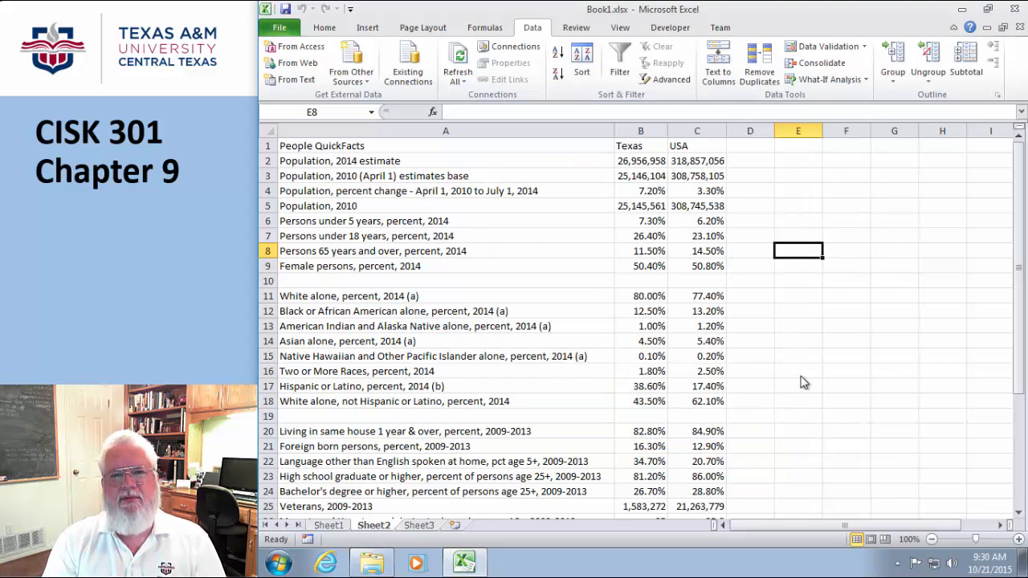